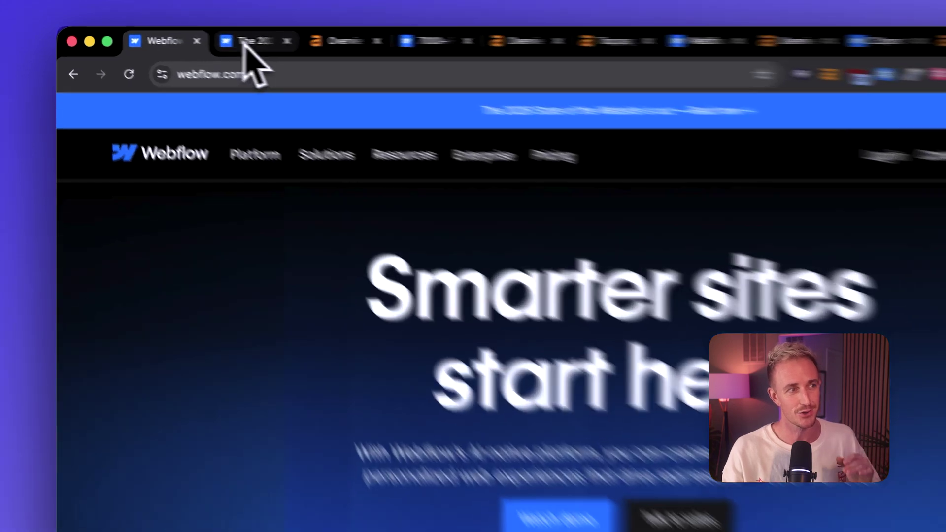
Step: Switch to the 'The 2026 State of the Website' report tab
click(196, 37)
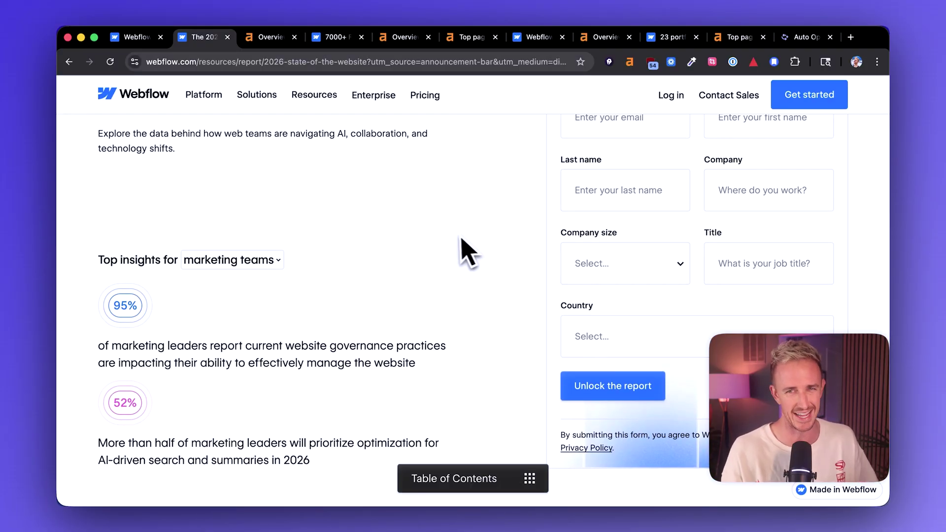
scroll(463, 250, down, 2)
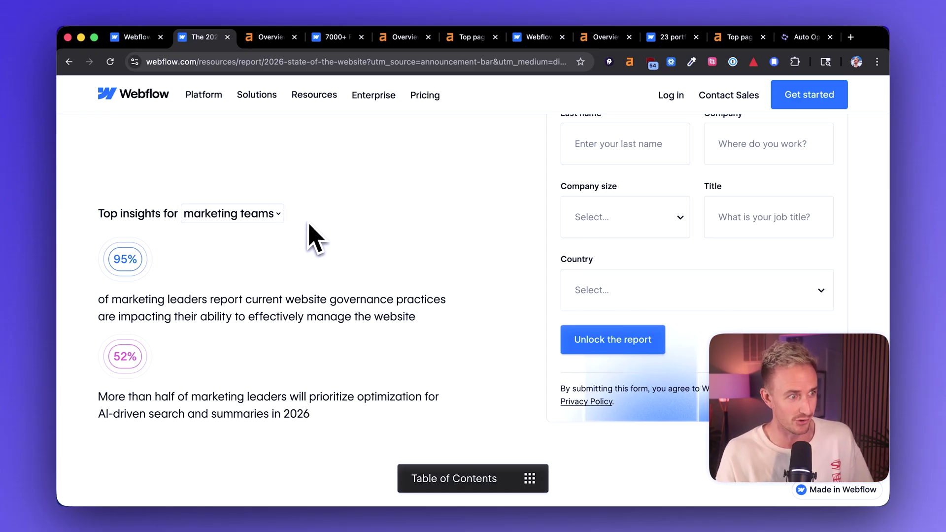
scroll(310, 224, down, 2)
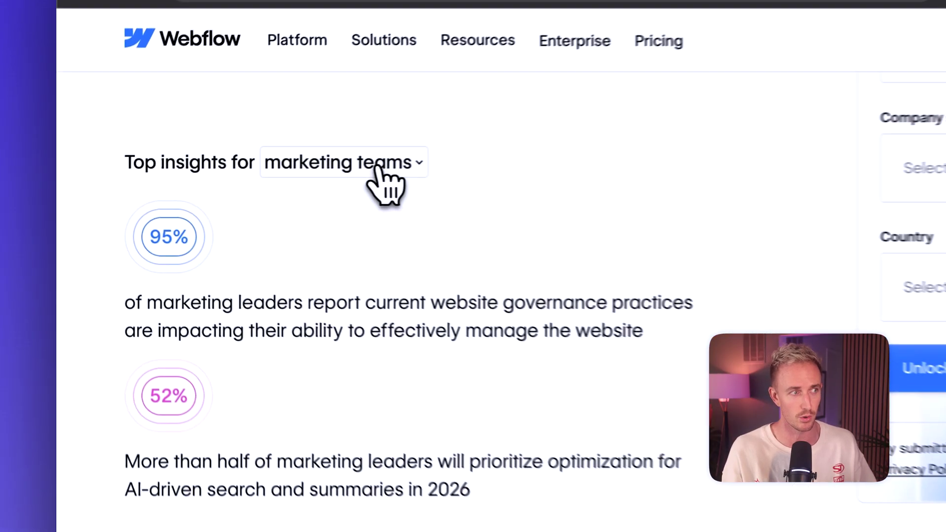
click(377, 168)
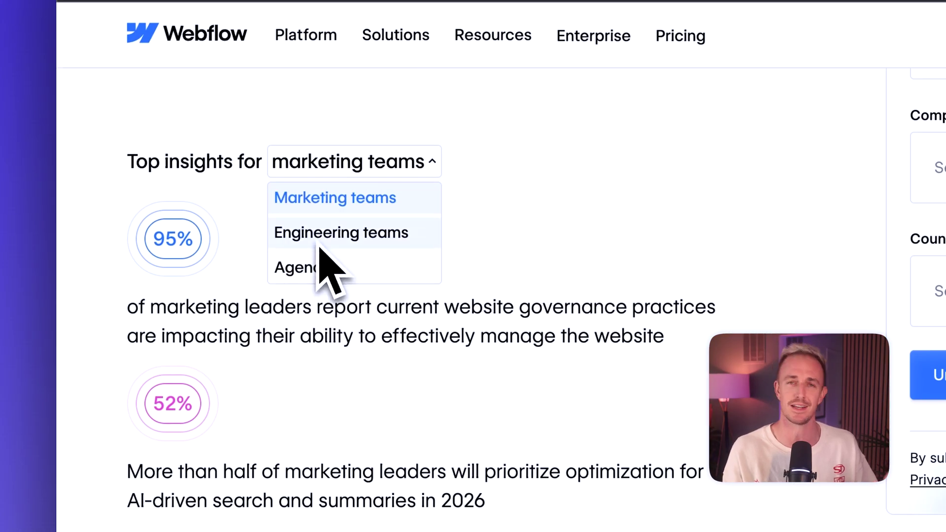
click(313, 263)
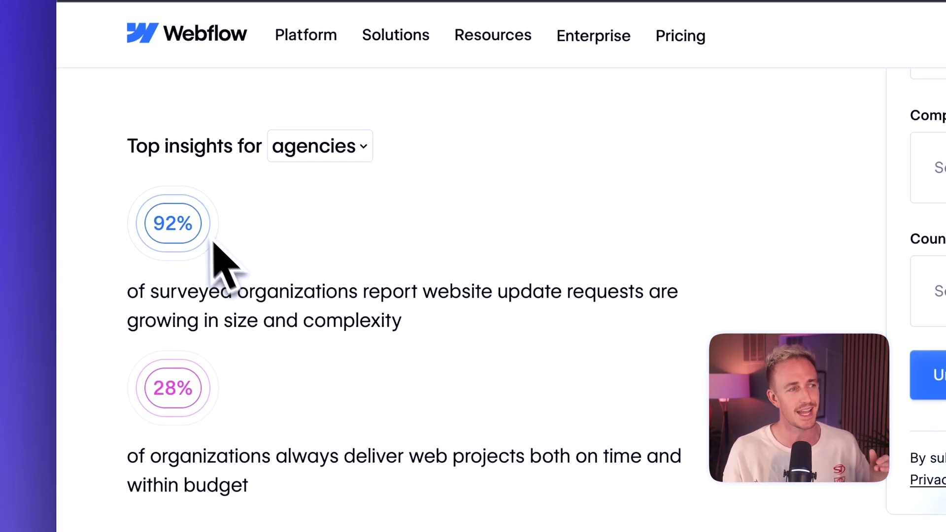
click(338, 149)
click(339, 216)
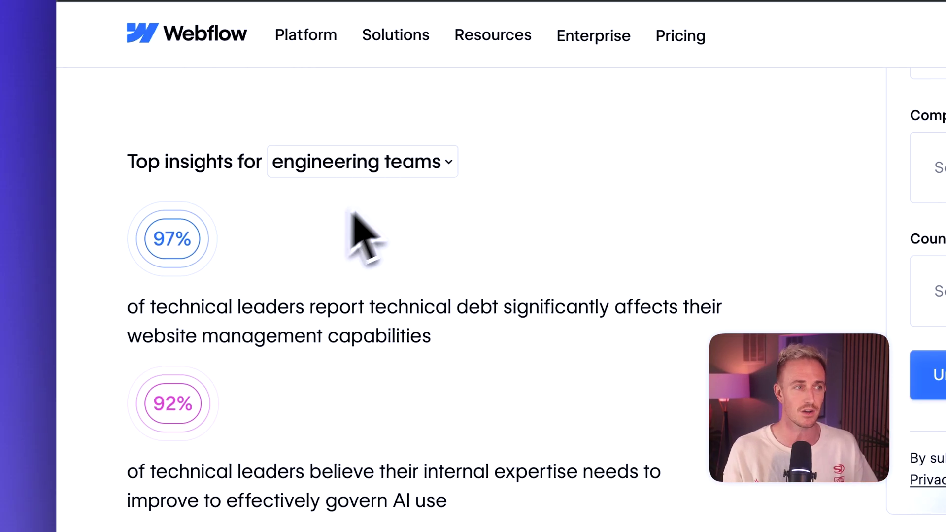
click(359, 168)
click(375, 200)
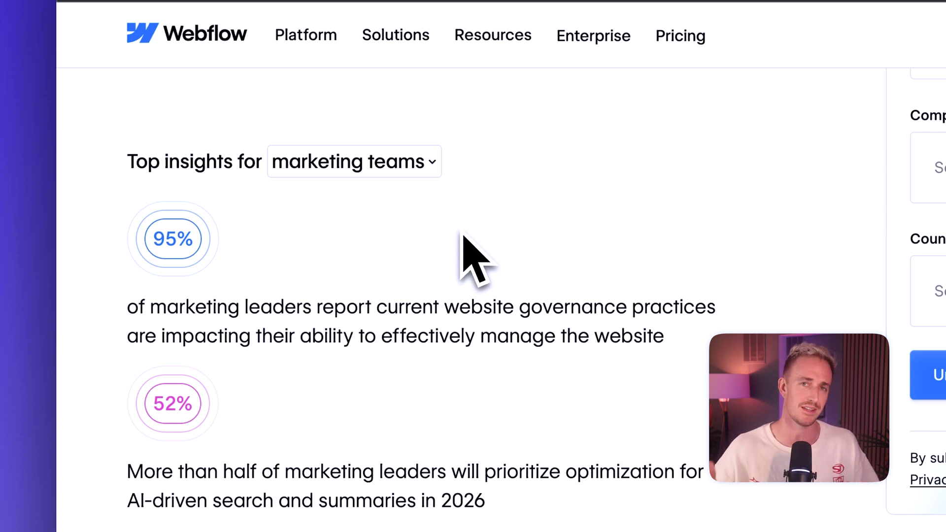
scroll(462, 241, down, 3)
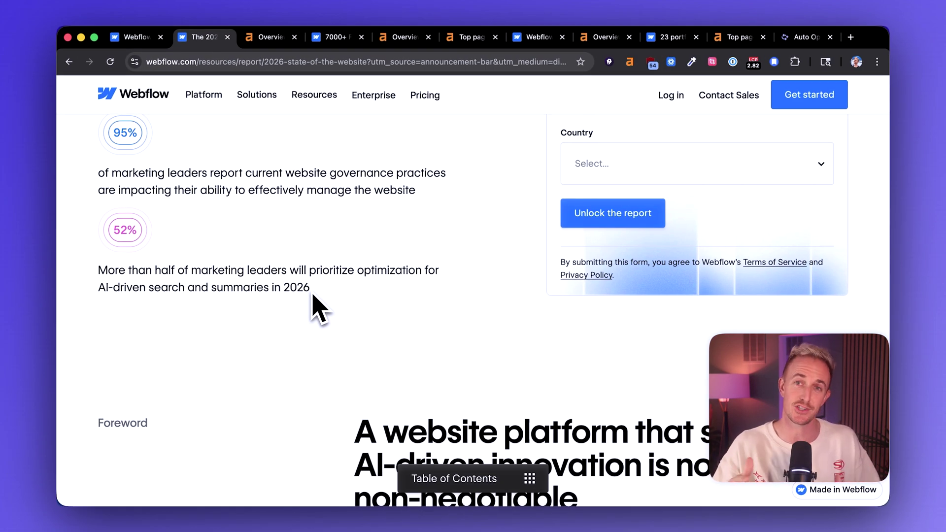
scroll(312, 295, up, 8)
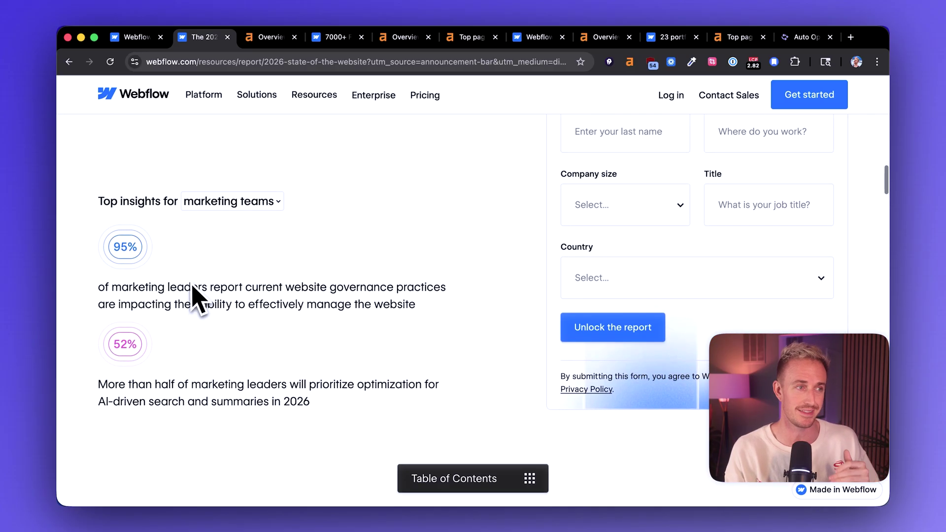
scroll(200, 301, down, 8)
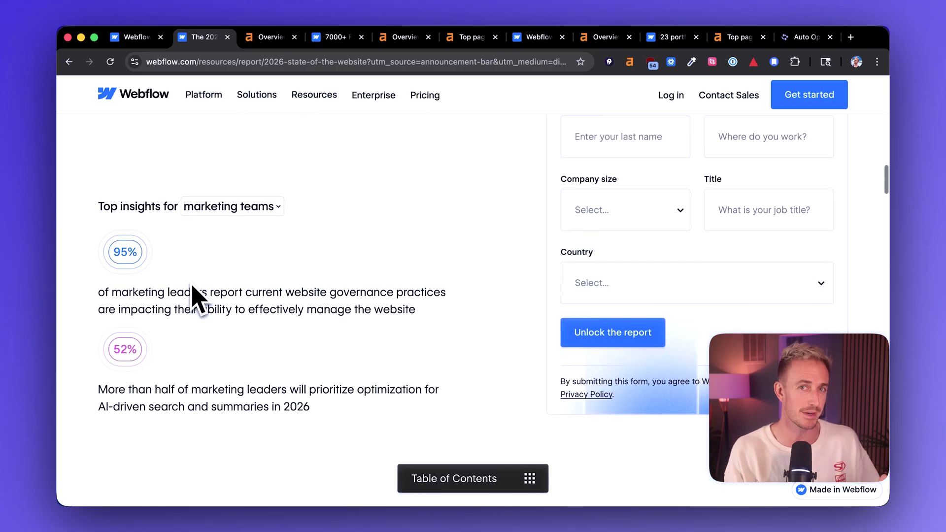
scroll(199, 300, down, 3)
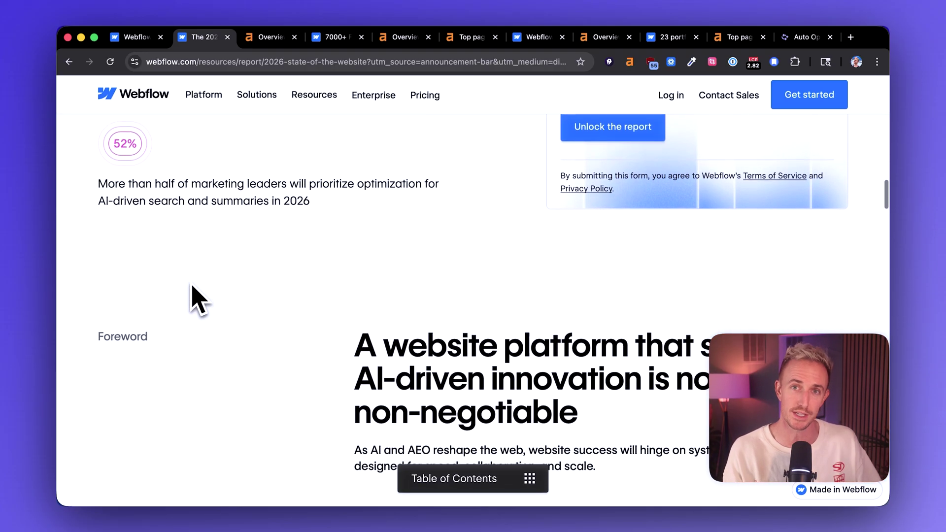
scroll(200, 301, down, 2)
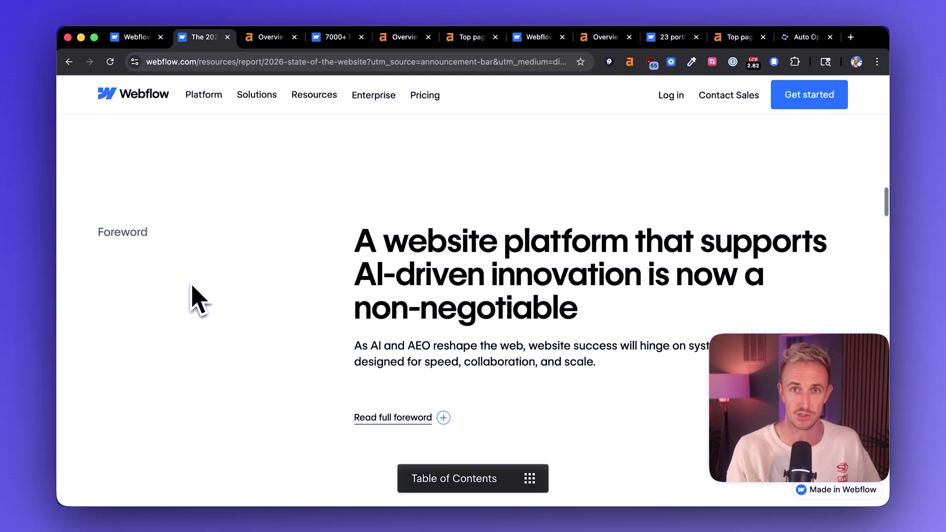
scroll(475, 315, down, 2)
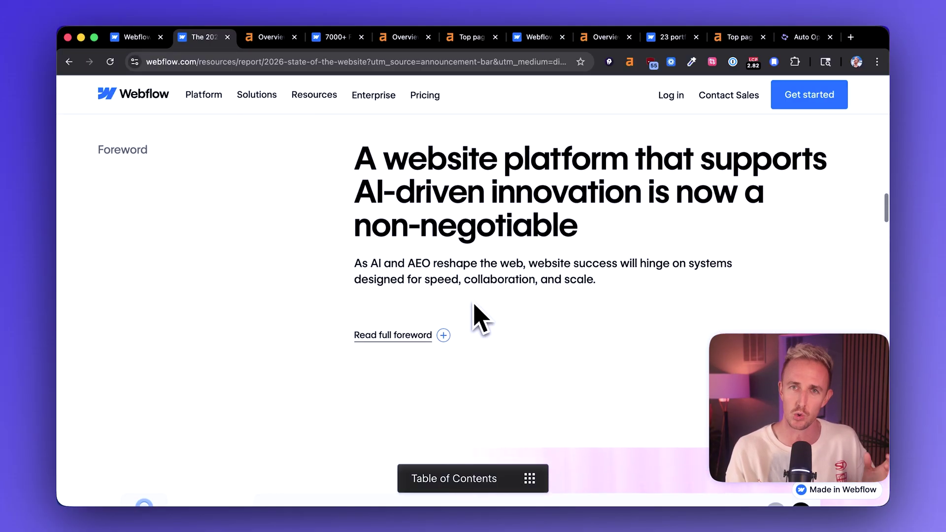
click(420, 284)
scroll(434, 303, down, 3)
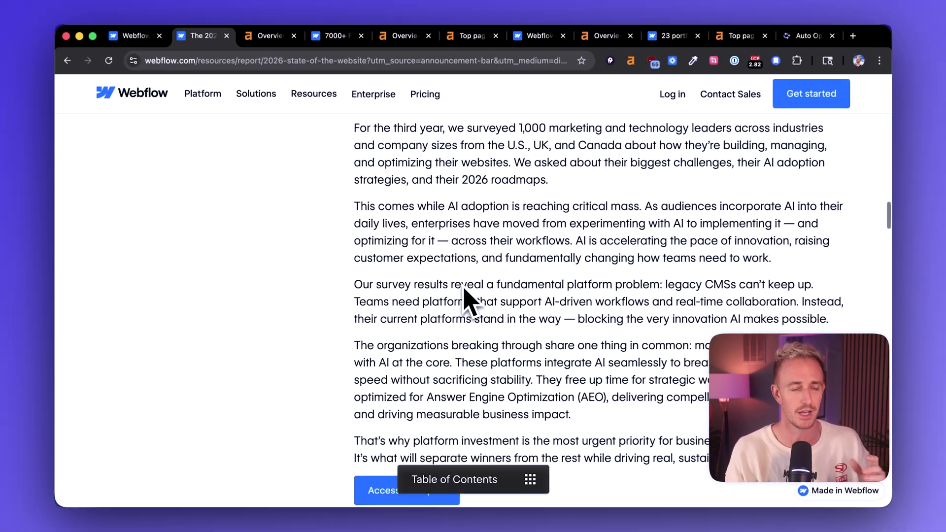
scroll(505, 382, down, 1)
scroll(465, 217, up, 2)
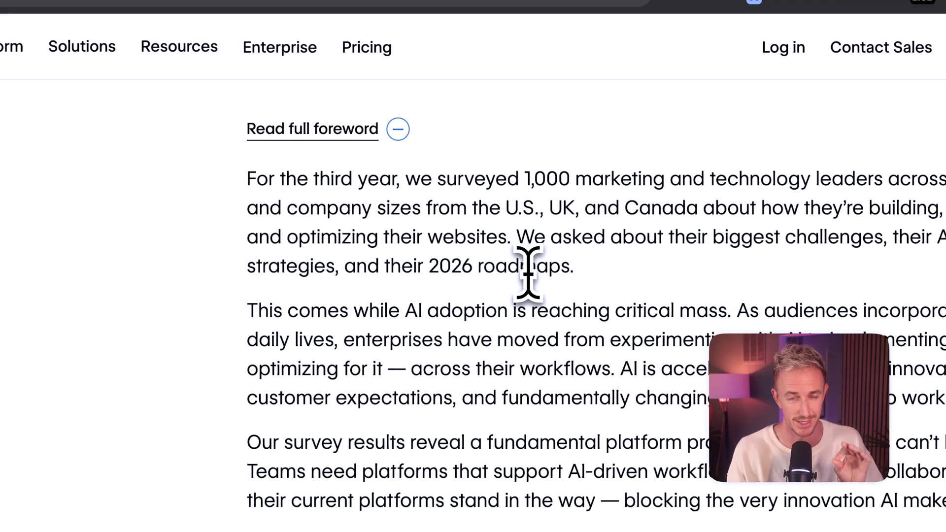
scroll(531, 280, down, 5)
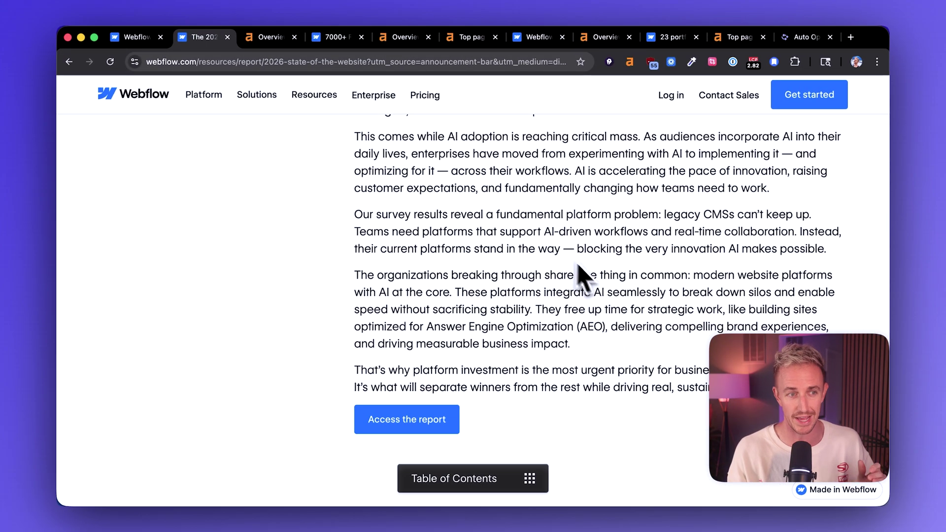
scroll(604, 313, up, 5)
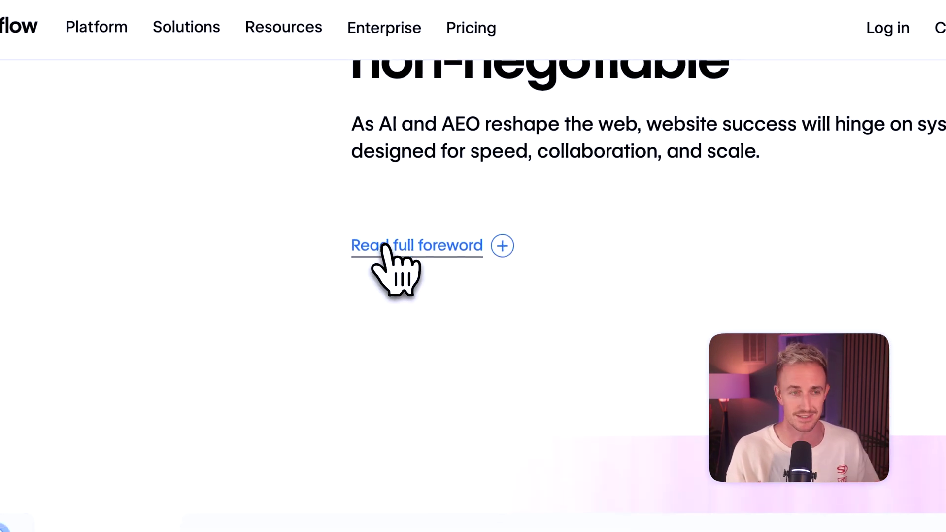
scroll(416, 266, down, 5)
scroll(380, 237, down, 10)
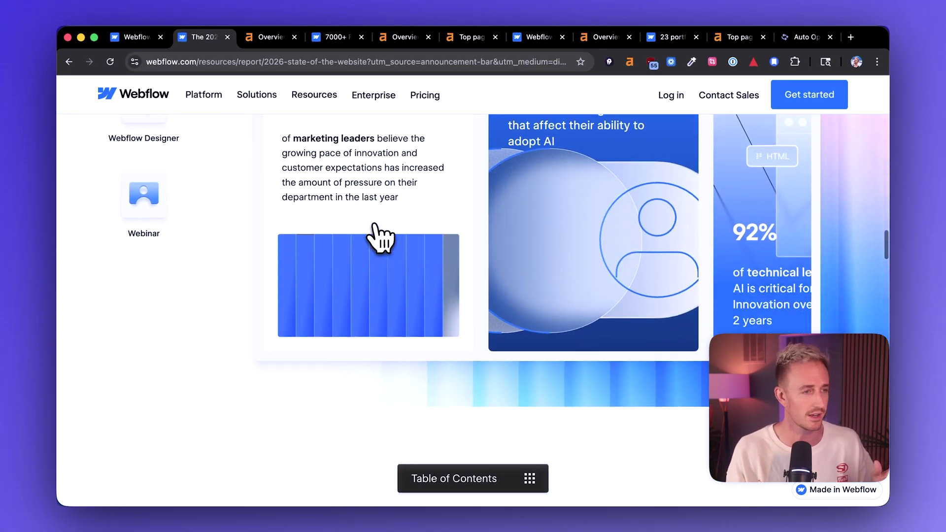
scroll(380, 238, down, 6)
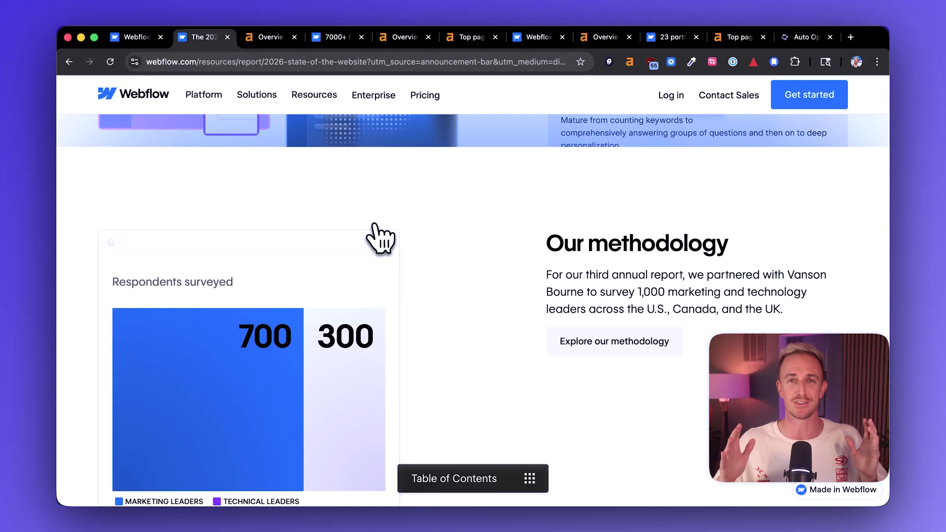
scroll(379, 239, down, 3)
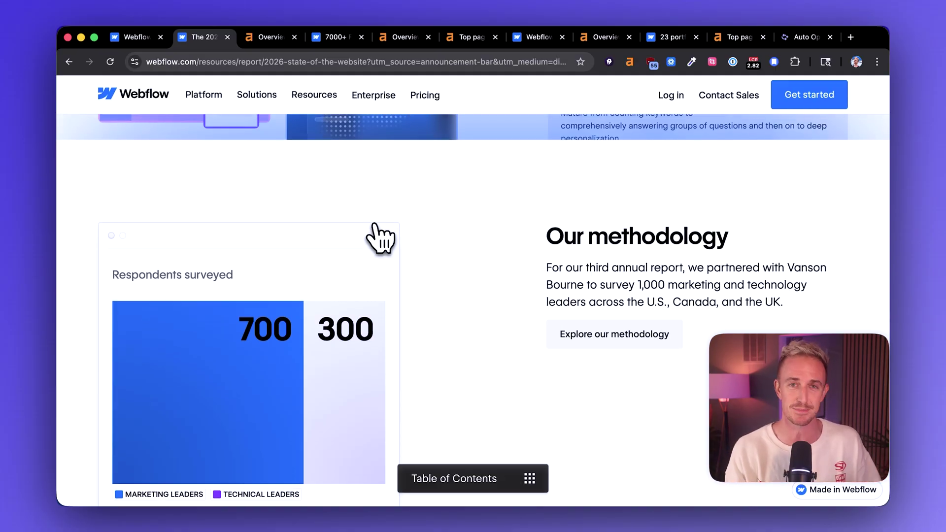
scroll(380, 239, down, 10)
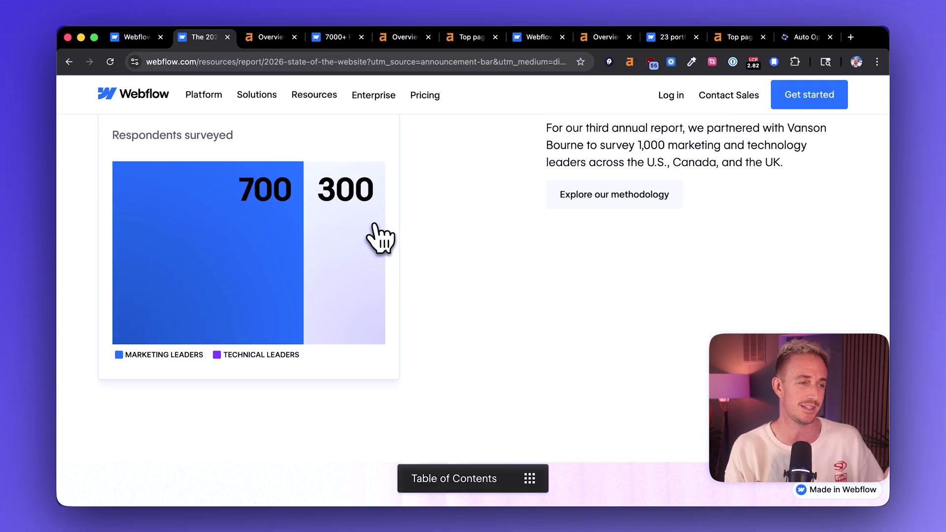
scroll(379, 239, down, 10)
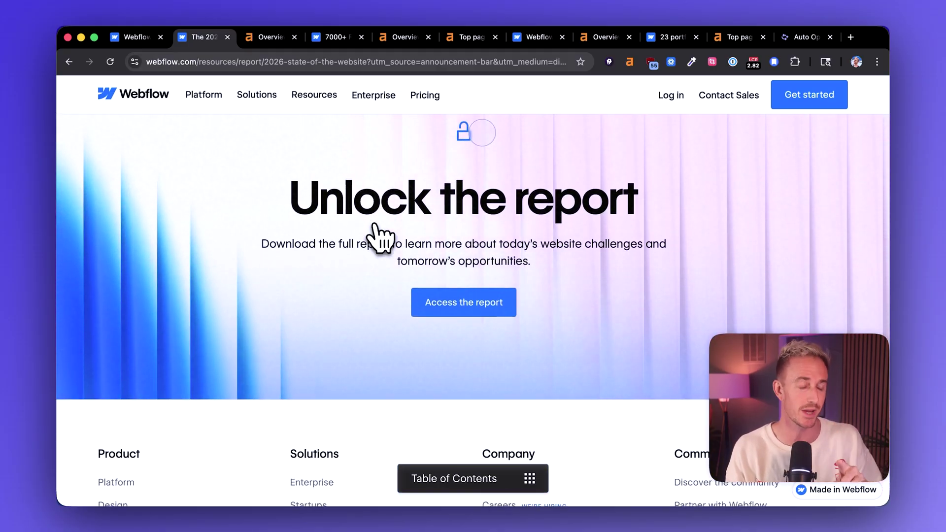
scroll(380, 239, down, 2)
scroll(380, 239, down, 3)
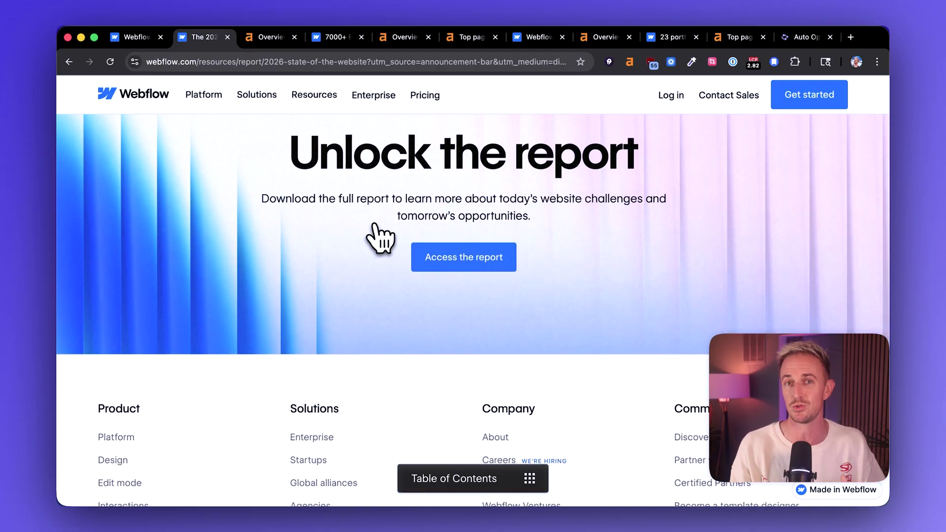
scroll(379, 239, up, 20)
scroll(379, 239, up, 20)
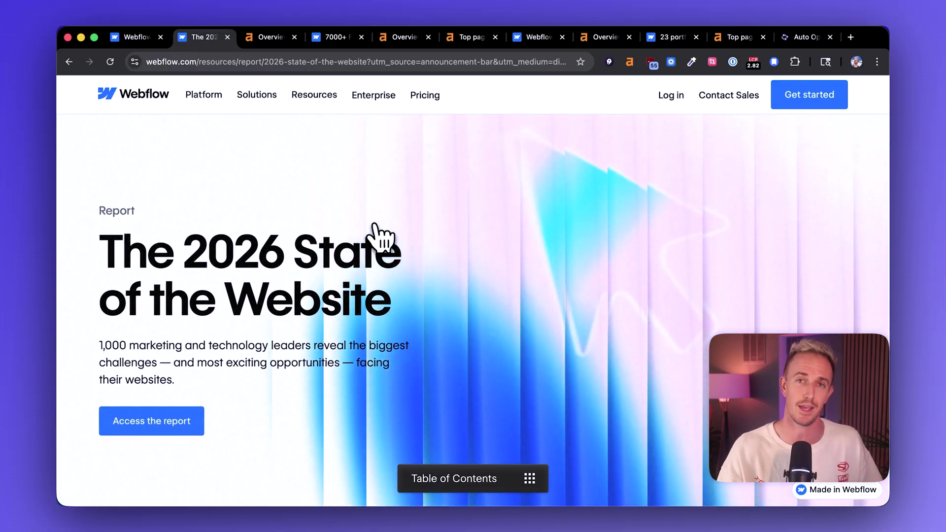
key(ctrl+shift+Tab)
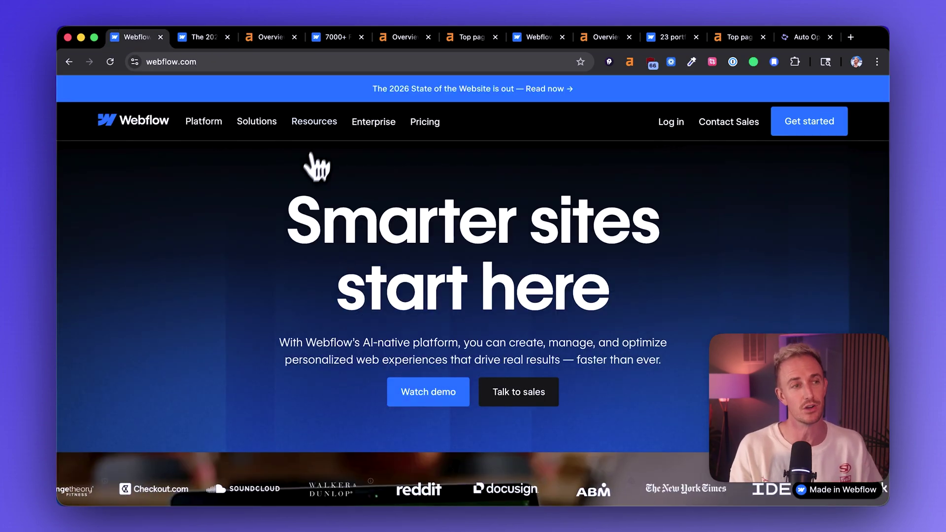
Step: Return to the webflow.com homepage and bring up its Resources menu
mouse_move(314, 128)
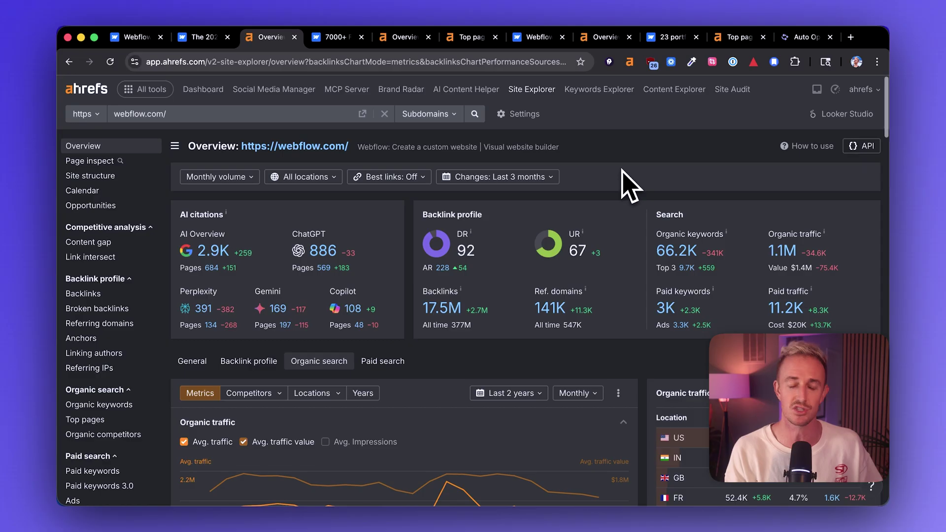
Step: Review webflow.com's Ahrefs overview metrics, then switch to the Webflow templates page
scroll(578, 217, down, 1)
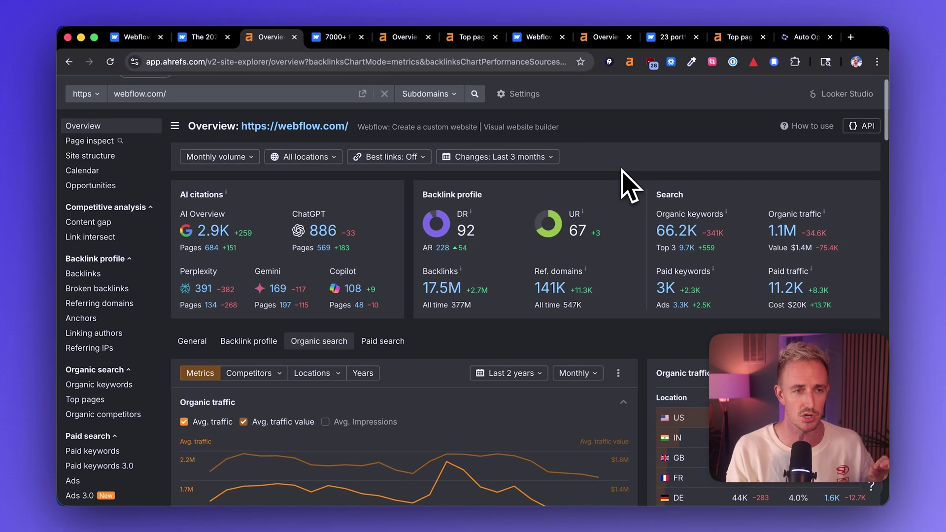
scroll(630, 186, down, 1)
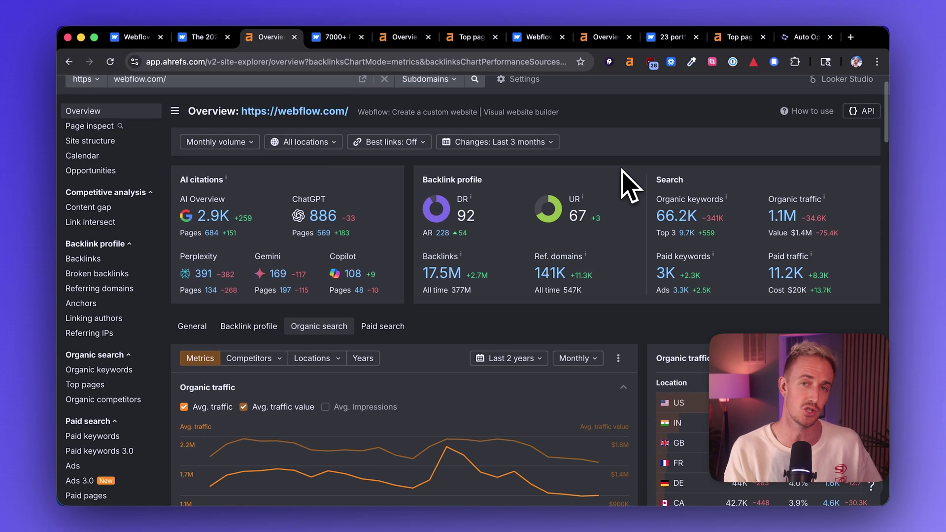
scroll(625, 183, down, 5)
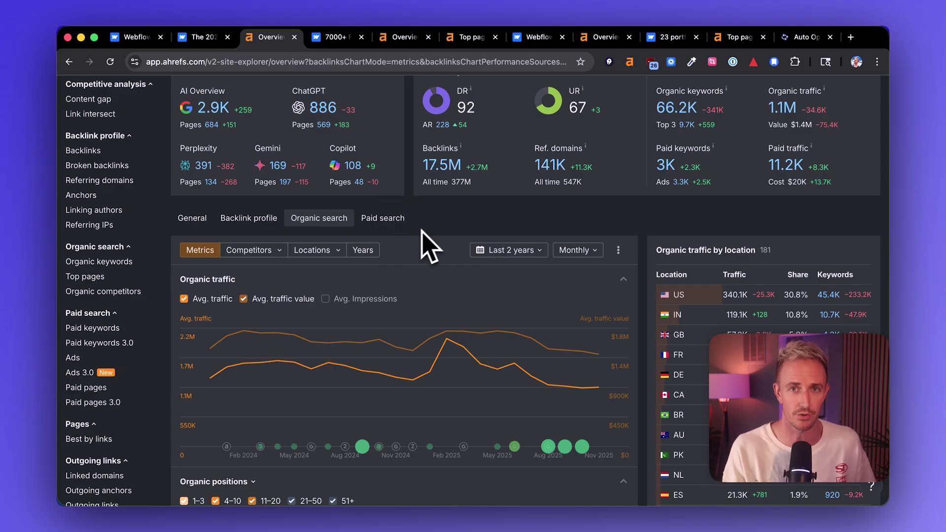
scroll(433, 240, up, 3)
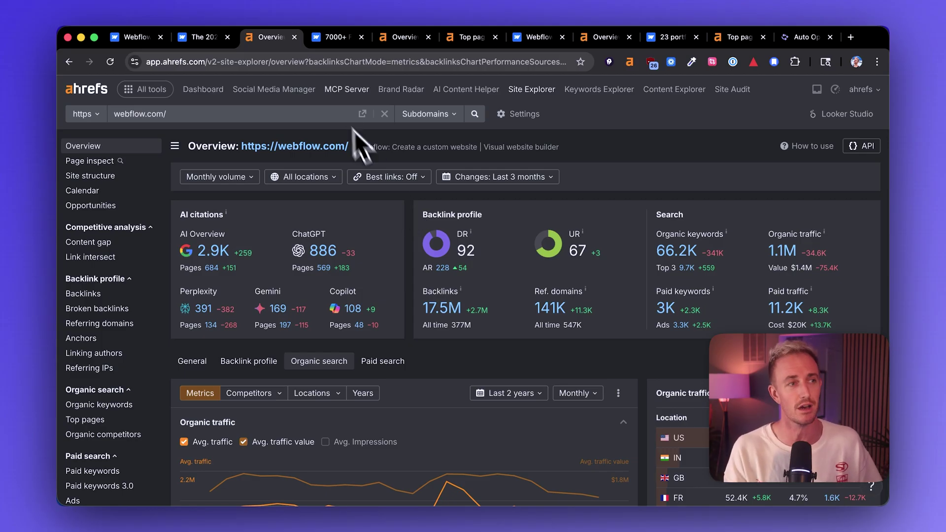
click(333, 41)
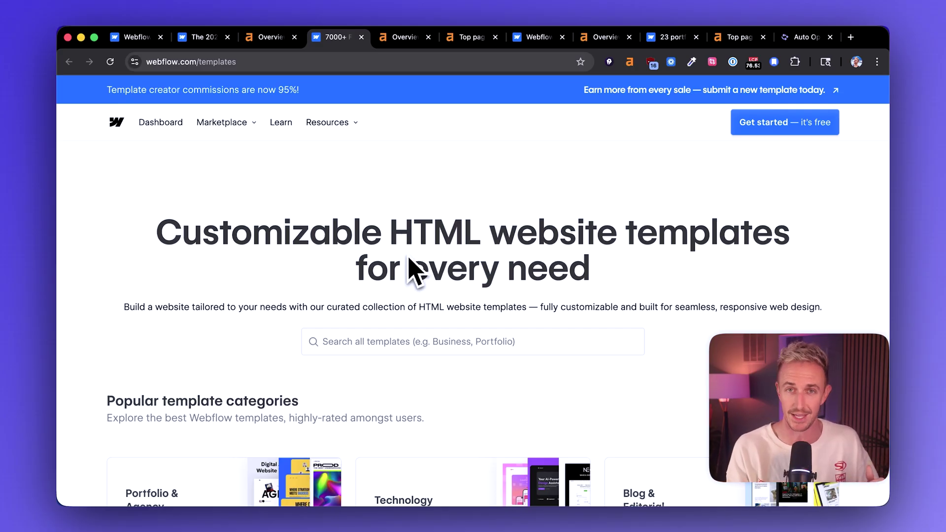
Step: Browse the HTML templates page's categories, then open its Ahrefs traffic overview
scroll(296, 258, down, 5)
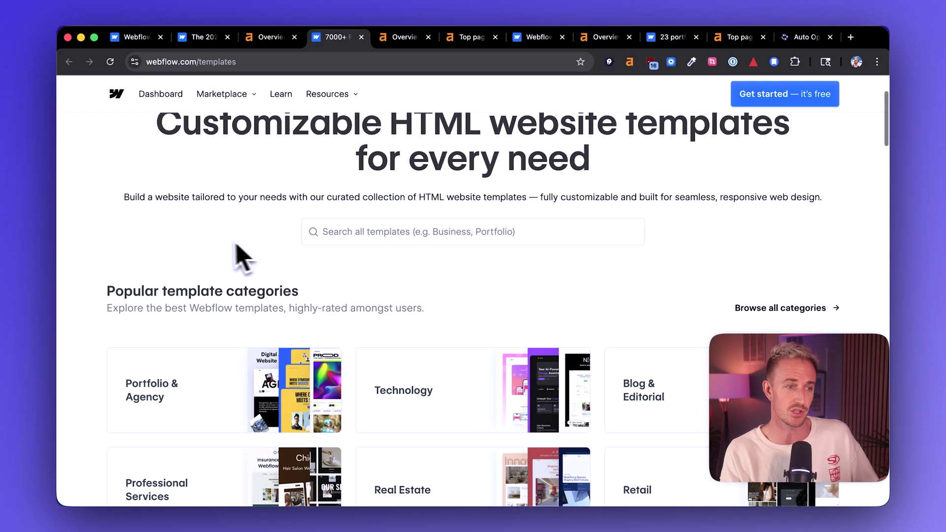
scroll(217, 253, down, 5)
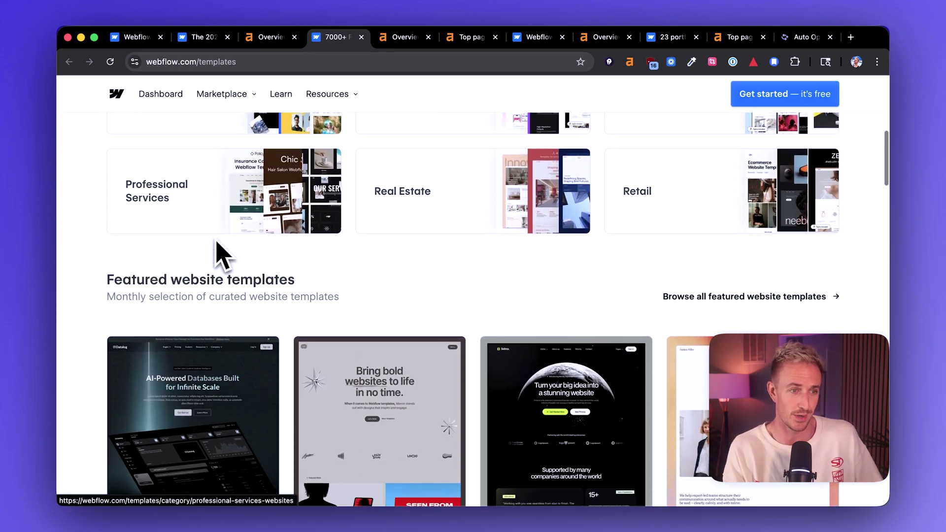
scroll(168, 261, down, 5)
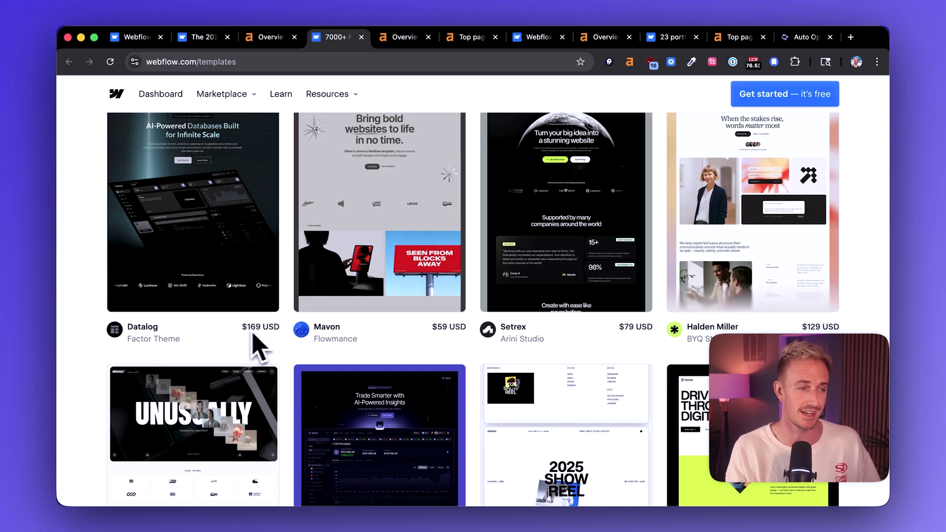
scroll(269, 339, up, 2)
scroll(266, 330, up, 3)
scroll(266, 330, down, 10)
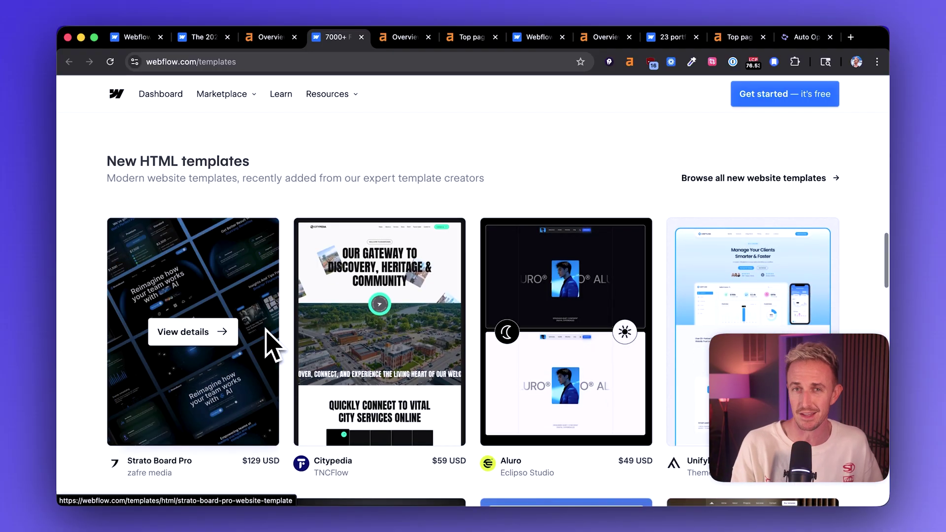
scroll(266, 330, up, 15)
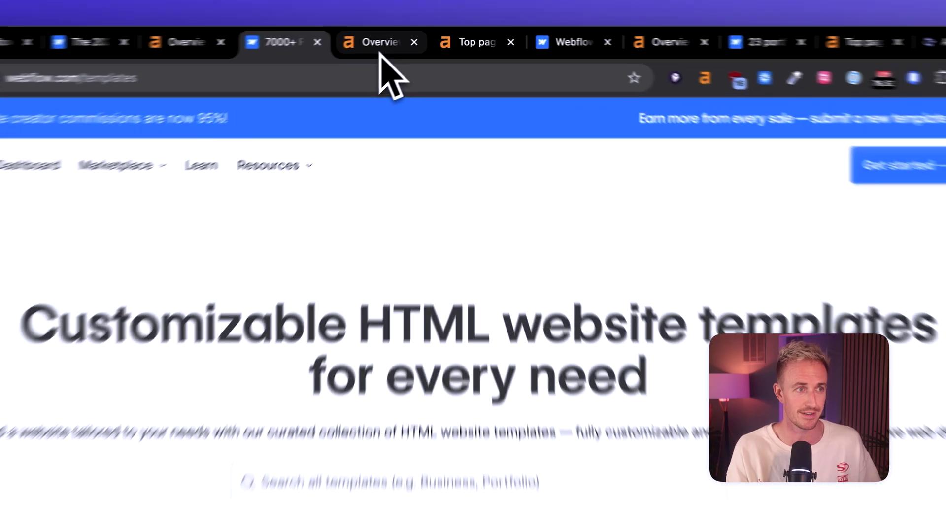
click(394, 39)
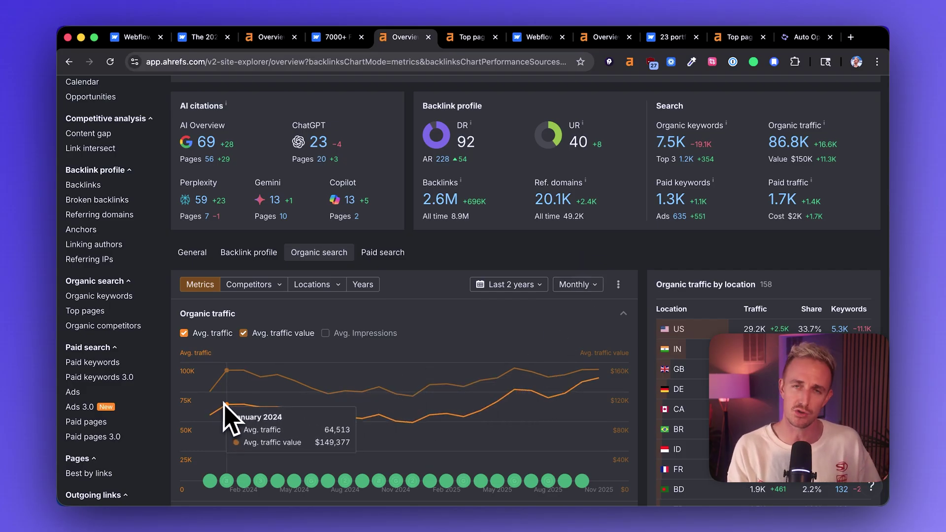
Step: Read the templates page's organic traffic trend: 55,547 in December 2023 to 86,985 by November 2025
scroll(335, 384, up, 5)
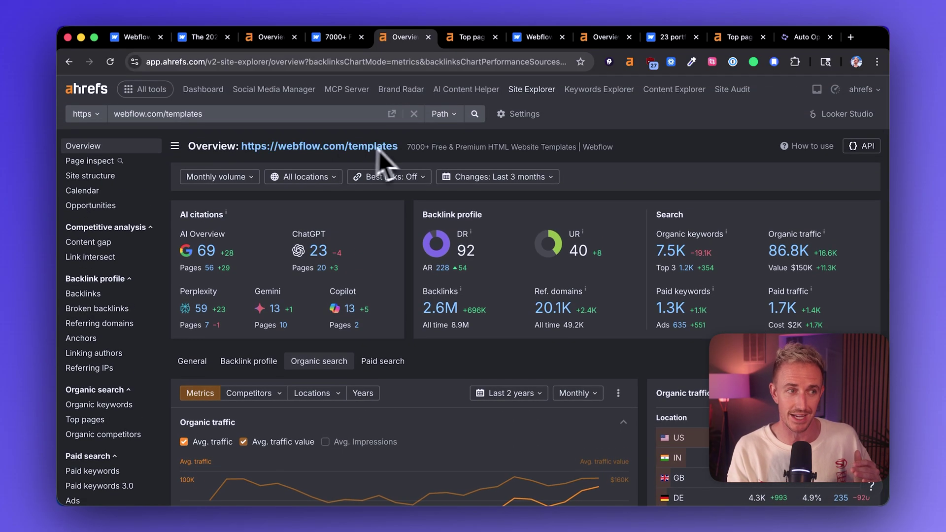
scroll(433, 158, down, 4)
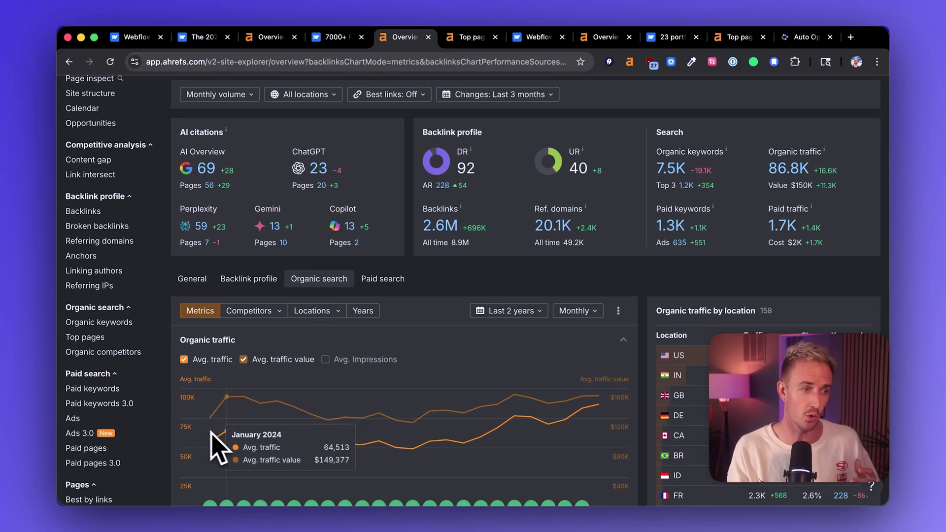
scroll(213, 441, down, 1)
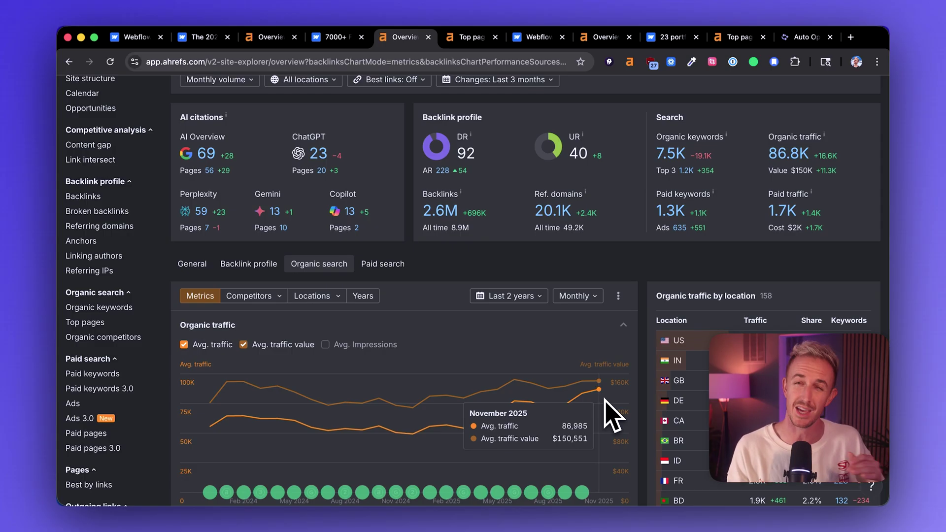
Step: Check the webflow.com/blog overview's falling traffic, then open the 23 portfolio examples article
click(600, 37)
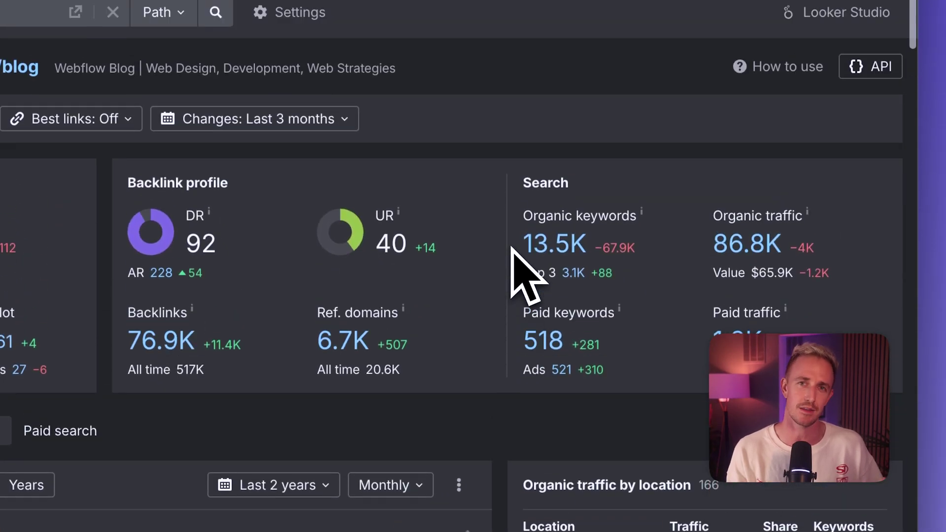
scroll(513, 252, down, 1)
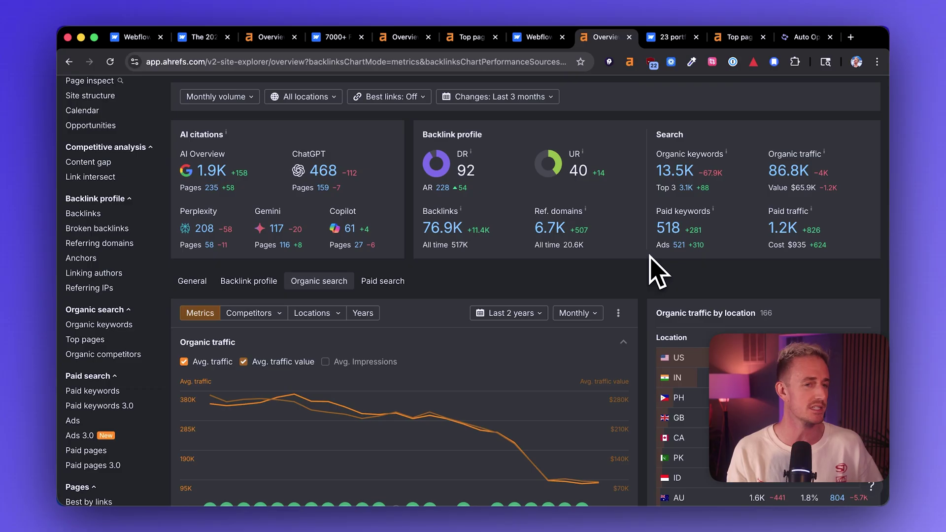
scroll(408, 395, down, 2)
mouse_move(244, 347)
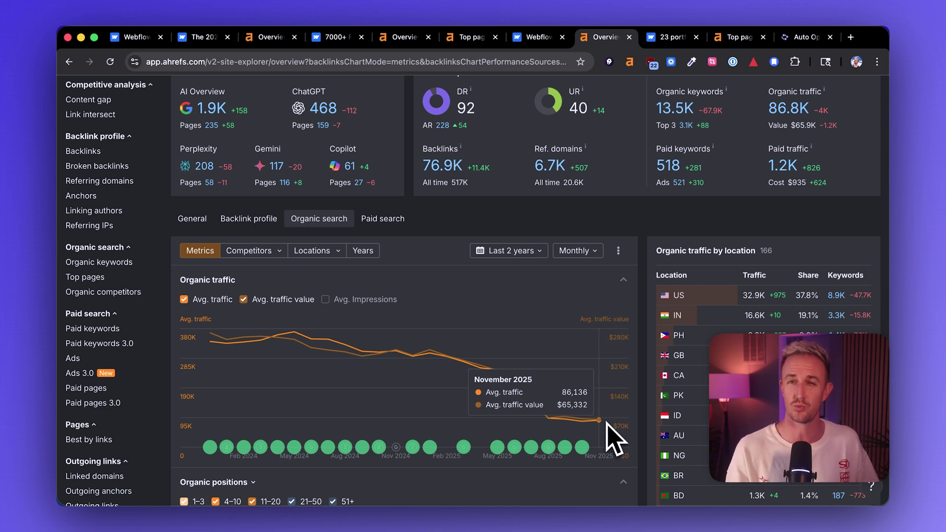
scroll(652, 399, down, 3)
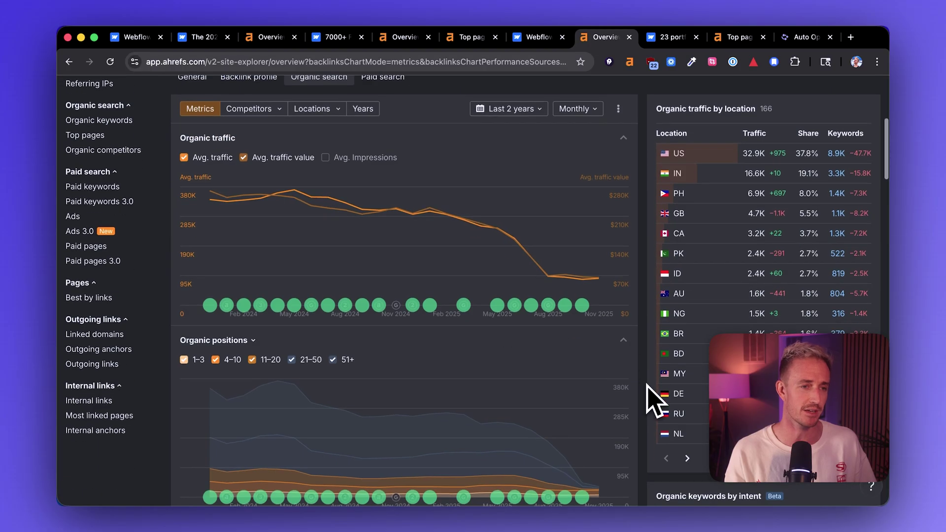
scroll(660, 276, up, 6)
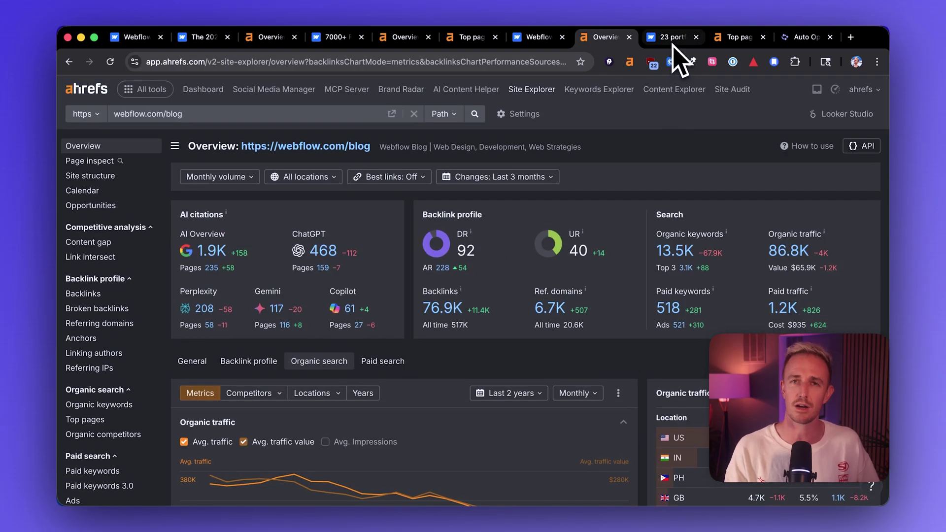
click(673, 42)
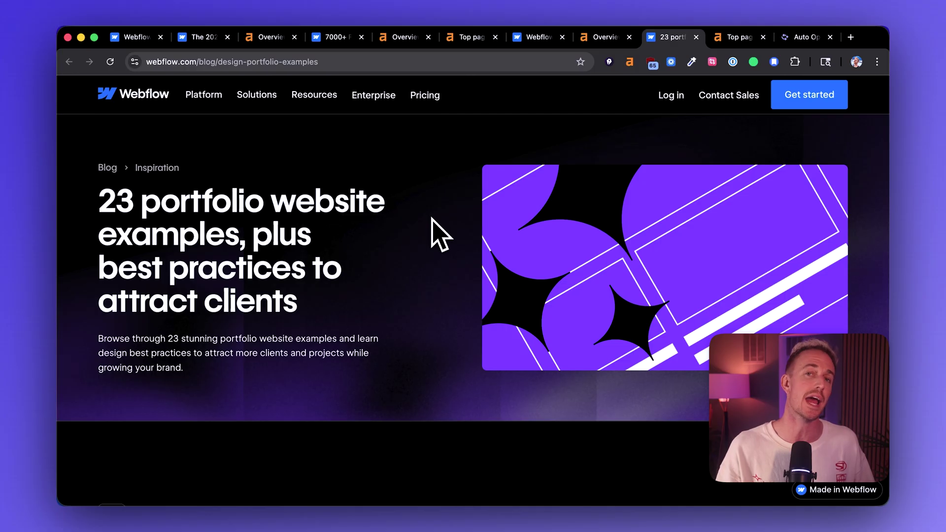
Step: Find the three occurrences of 'portfolio website examples' in the article
key(super+f)
text(portfolio website examples)
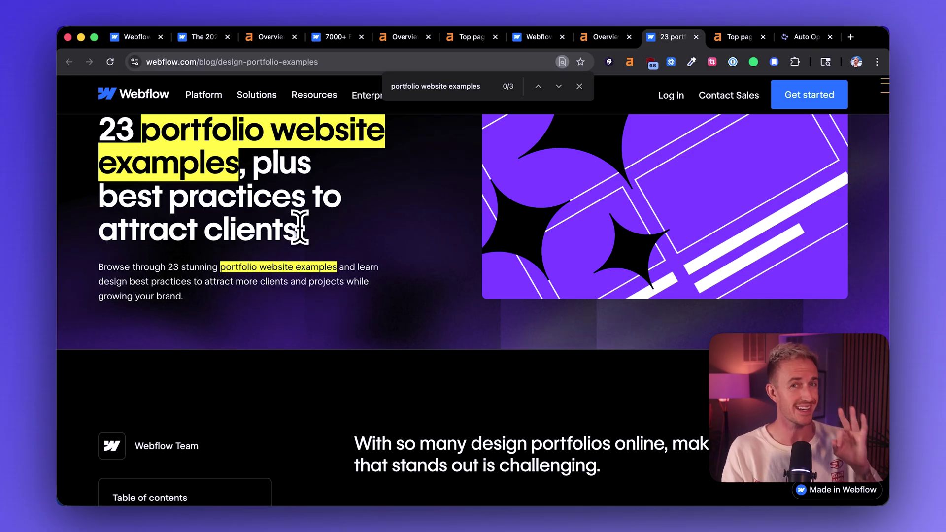
scroll(338, 259, down, 10)
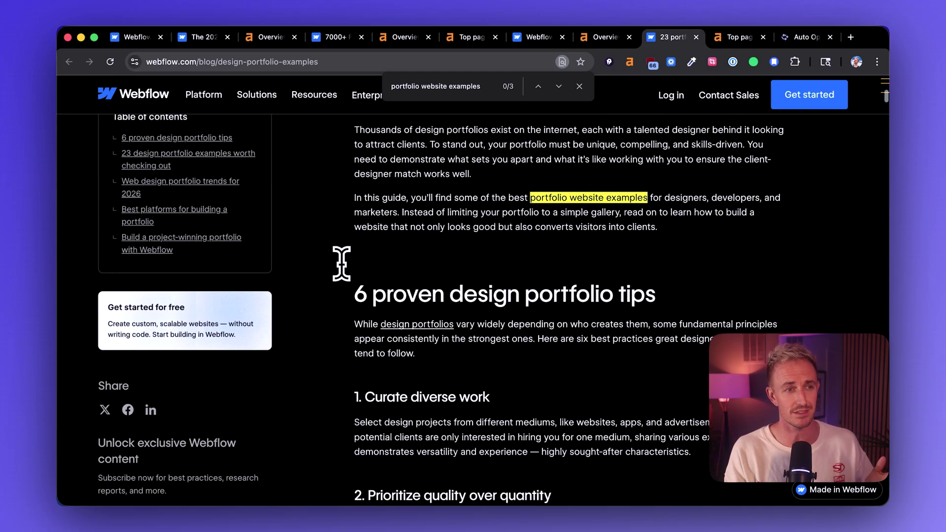
scroll(340, 262, up, 12)
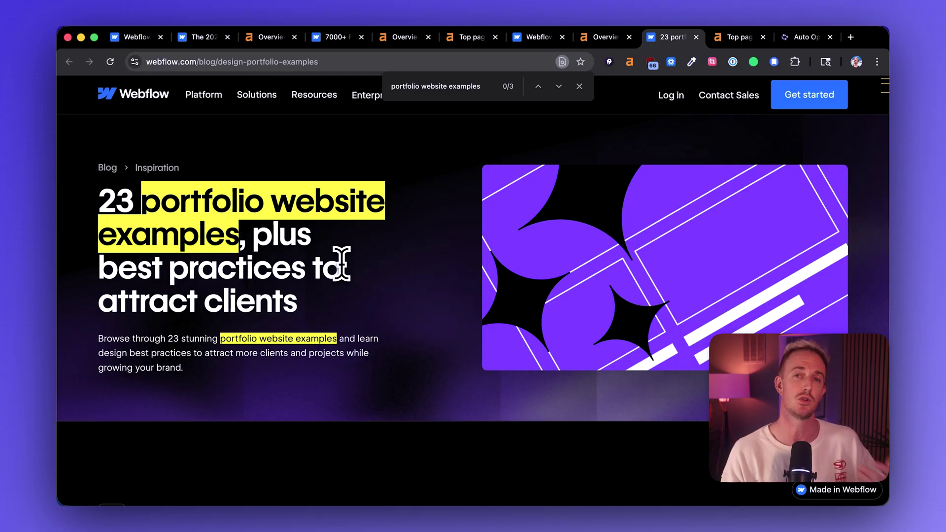
scroll(268, 313, down, 3)
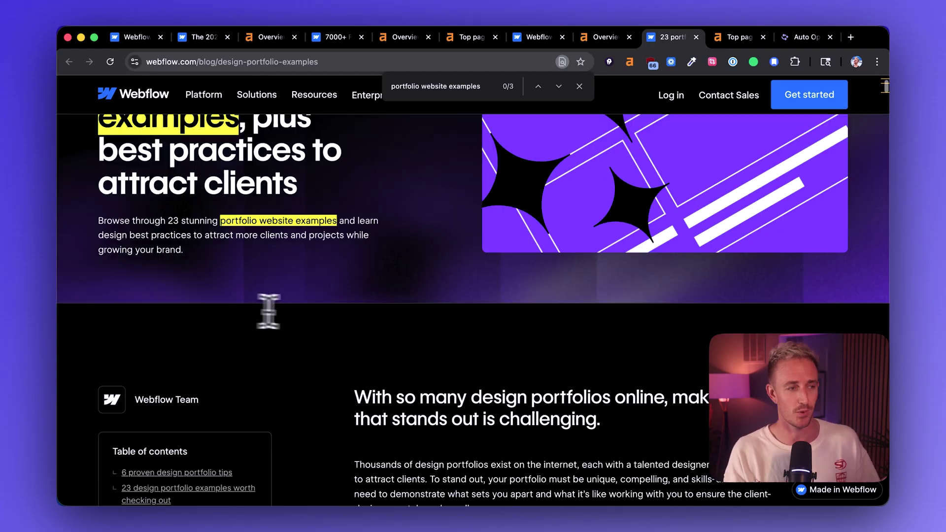
scroll(327, 317, up, 3)
scroll(327, 306, down, 3)
scroll(327, 315, down, 2)
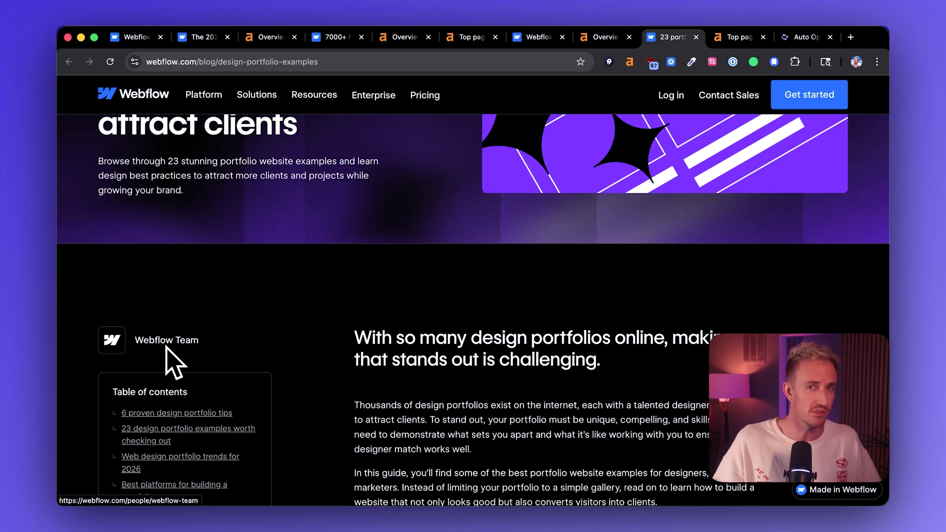
scroll(338, 369, down, 3)
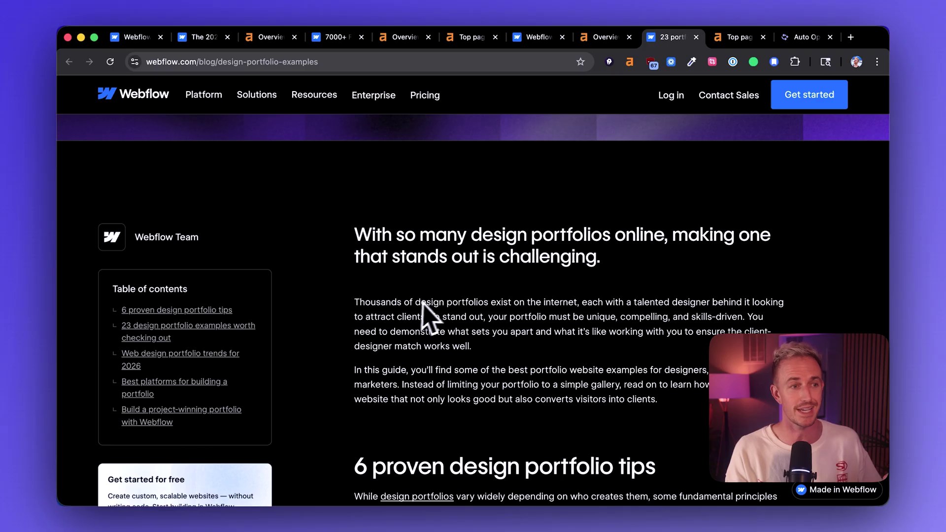
scroll(508, 315, down, 1)
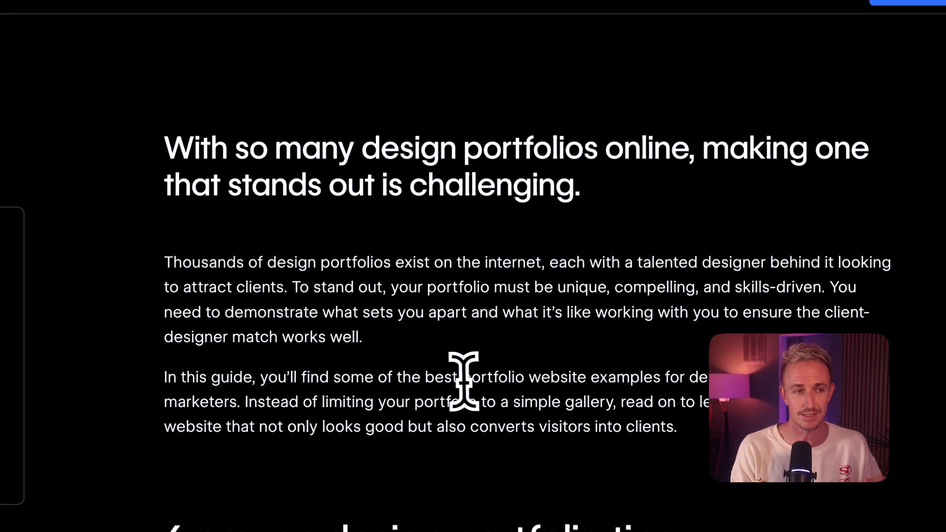
drag(462, 379, 660, 385)
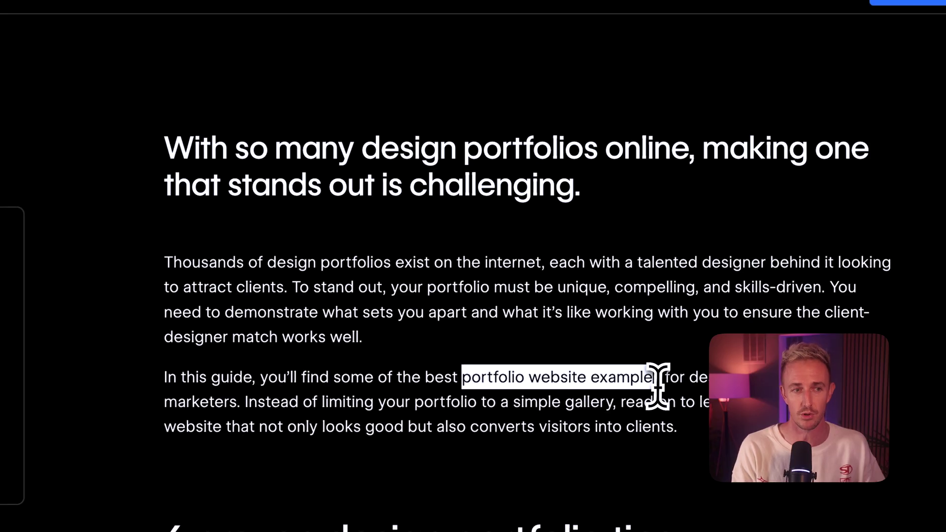
click(550, 308)
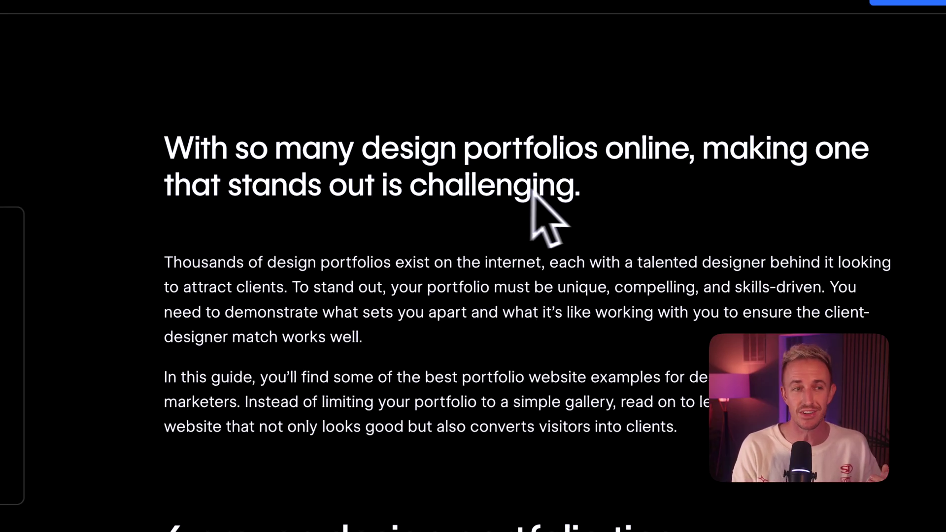
triple_click(176, 129)
click(472, 268)
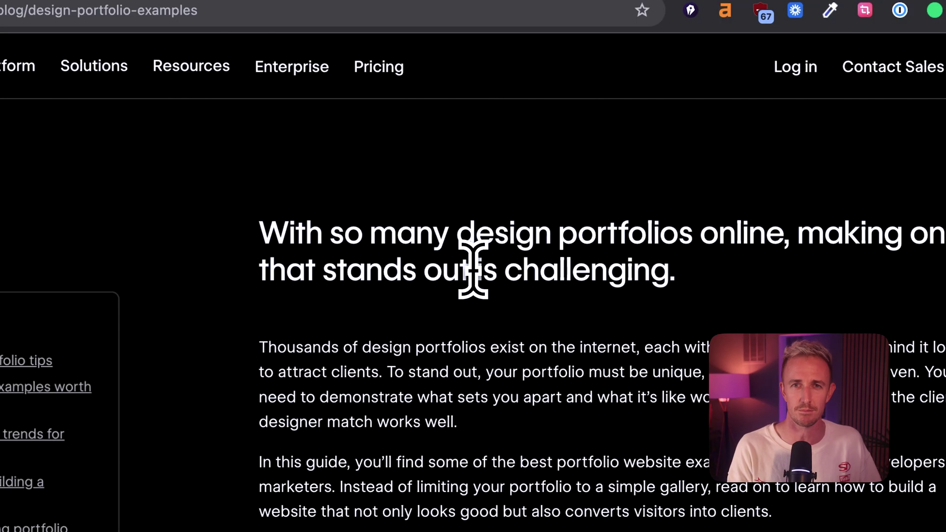
scroll(472, 268, down, 2)
scroll(472, 268, down, 3)
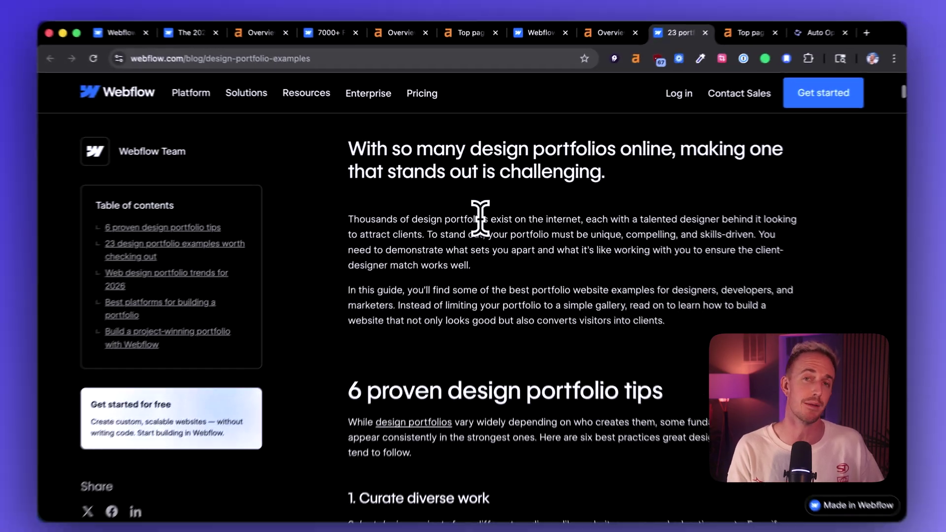
scroll(481, 212, down, 2)
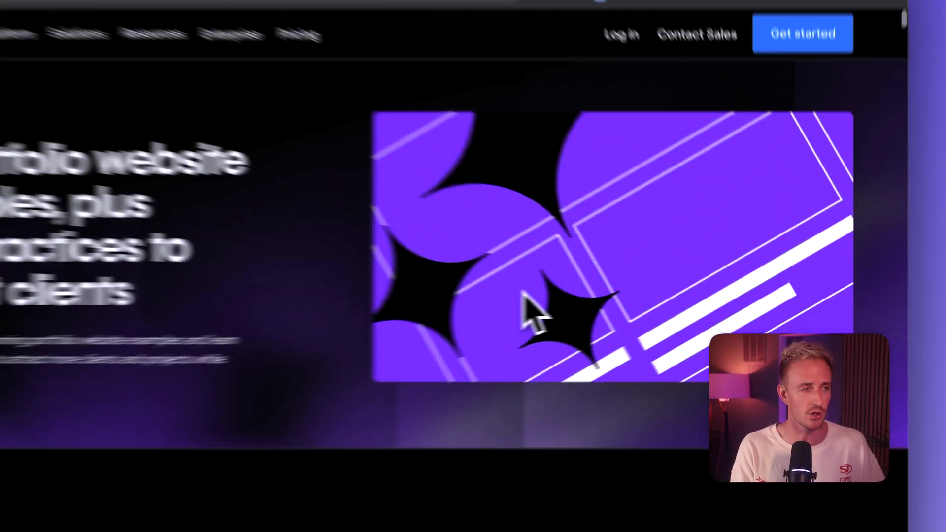
scroll(433, 291, down, 2)
scroll(434, 291, up, 3)
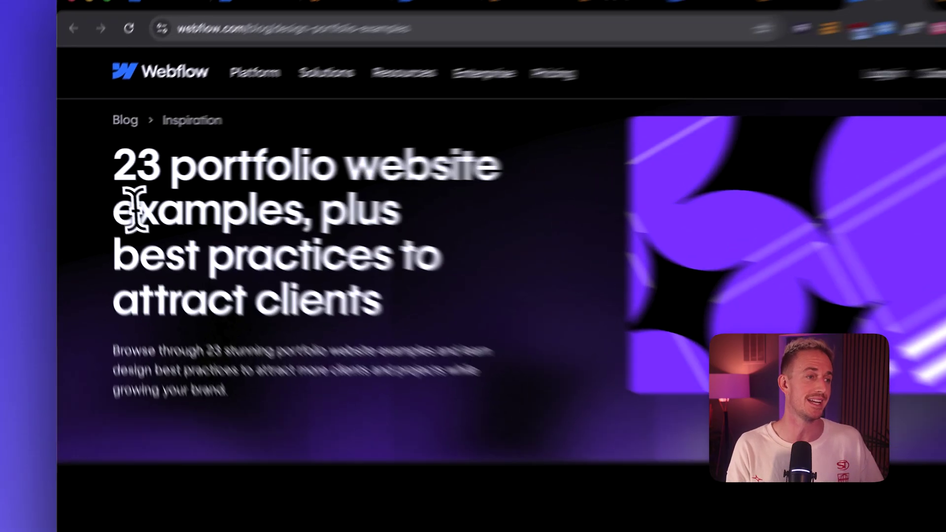
drag(110, 197, 246, 197)
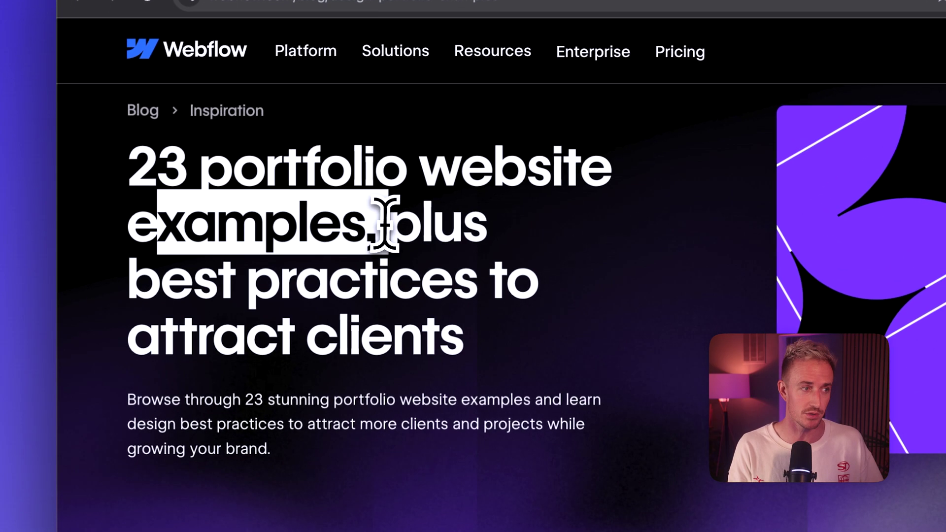
scroll(369, 238, down, 3)
scroll(369, 238, down, 8)
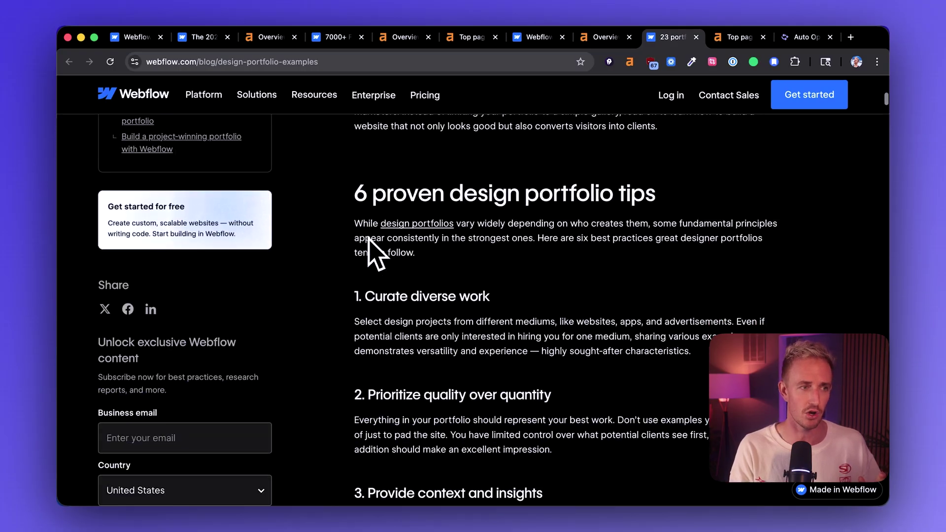
scroll(368, 238, down, 20)
scroll(454, 401, up, 10)
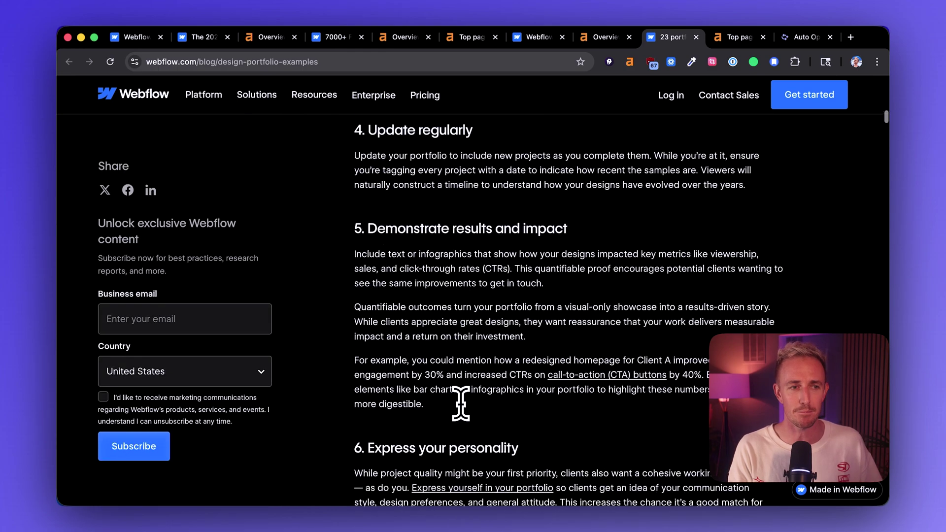
scroll(460, 403, up, 15)
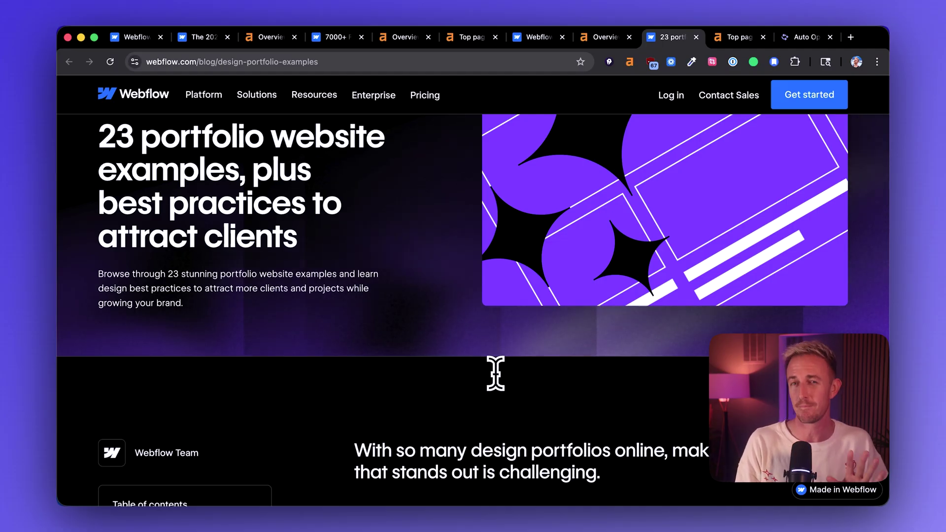
scroll(495, 374, down, 10)
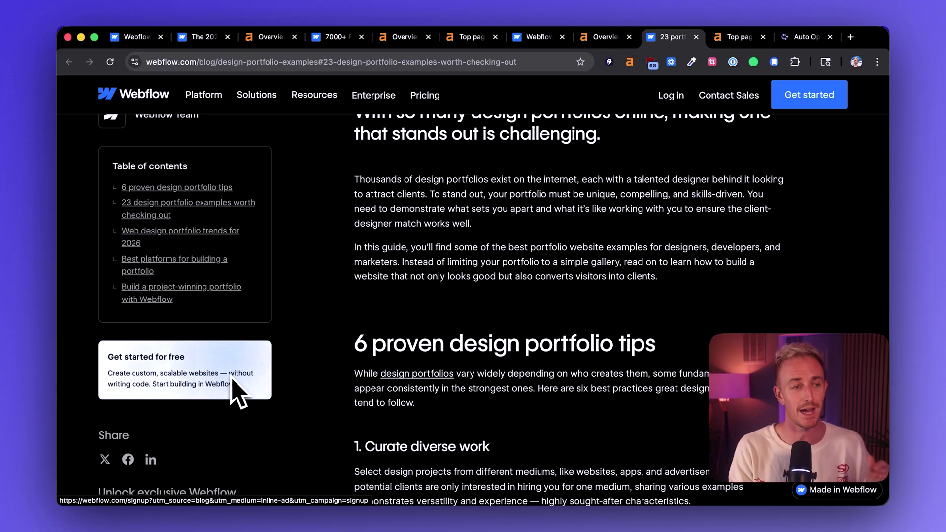
scroll(296, 397, up, 4)
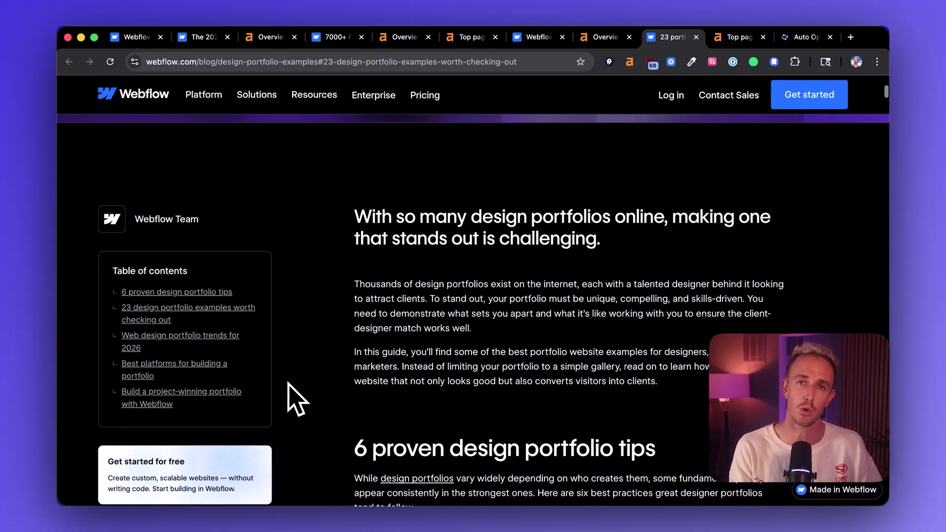
scroll(296, 397, up, 2)
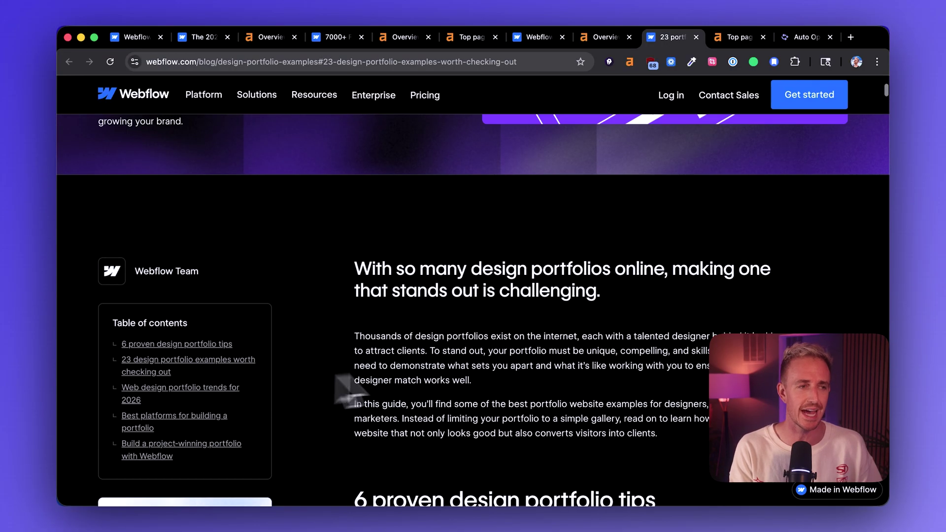
scroll(500, 380, up, 2)
scroll(504, 383, down, 8)
scroll(500, 379, down, 6)
scroll(438, 295, up, 7)
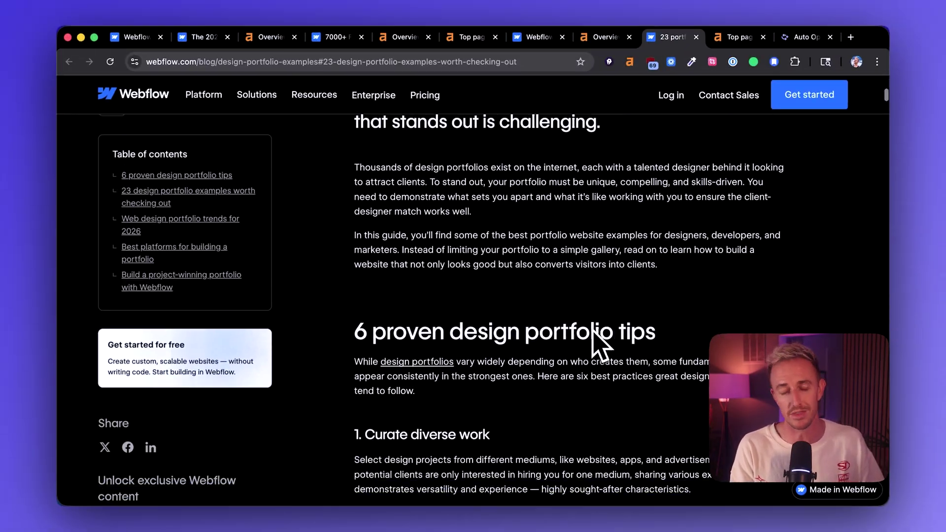
scroll(594, 331, down, 20)
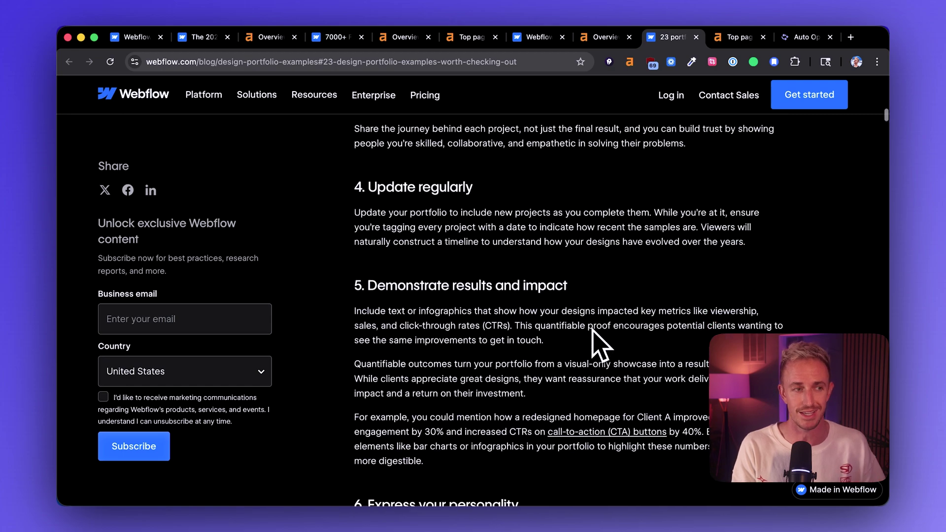
scroll(475, 465, up, 4)
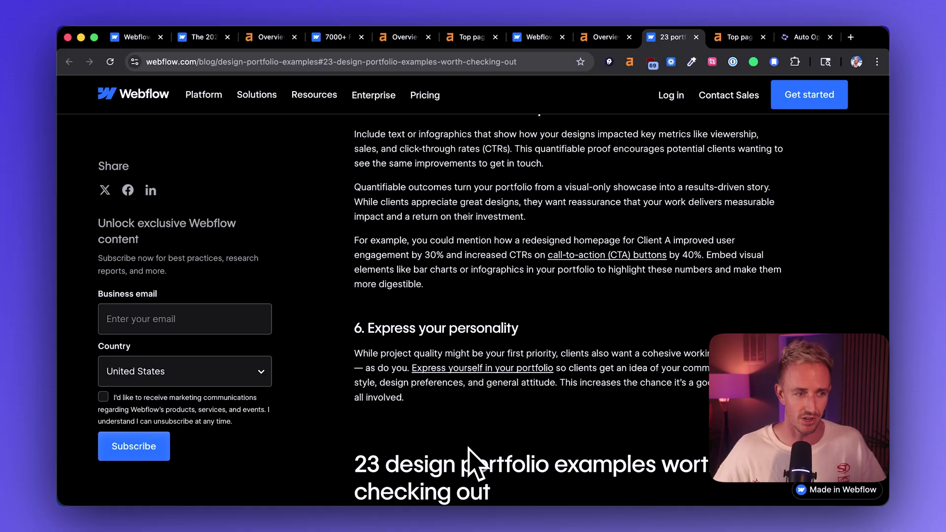
scroll(471, 463, down, 20)
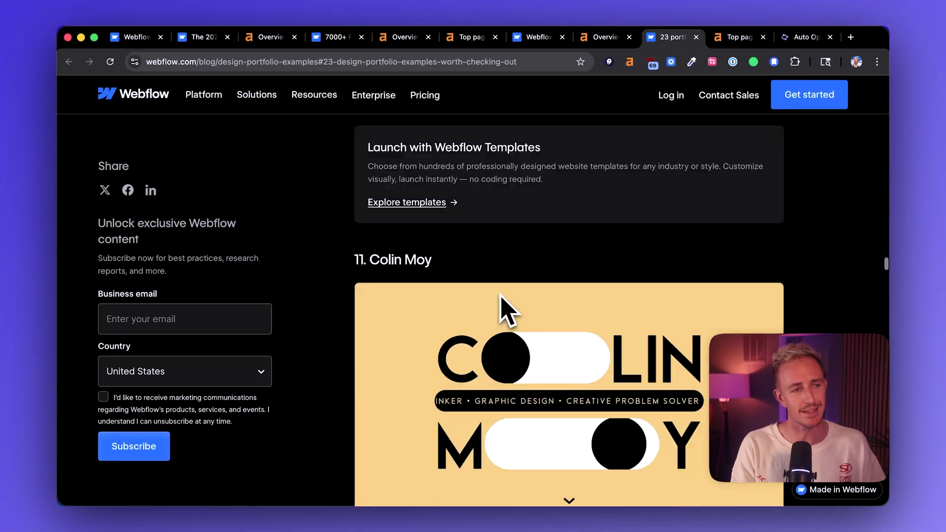
scroll(502, 310, down, 20)
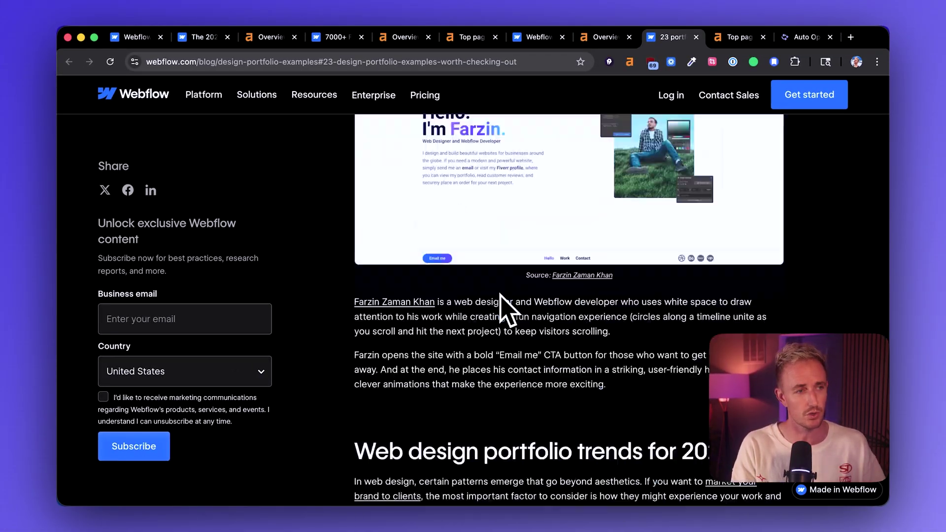
scroll(500, 296, down, 20)
scroll(500, 296, up, 20)
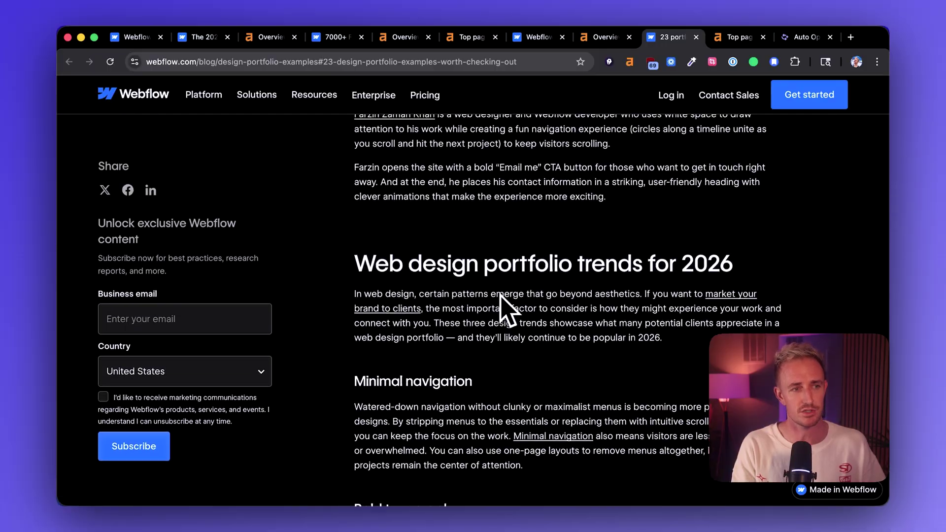
scroll(500, 295, up, 4)
scroll(504, 306, down, 3)
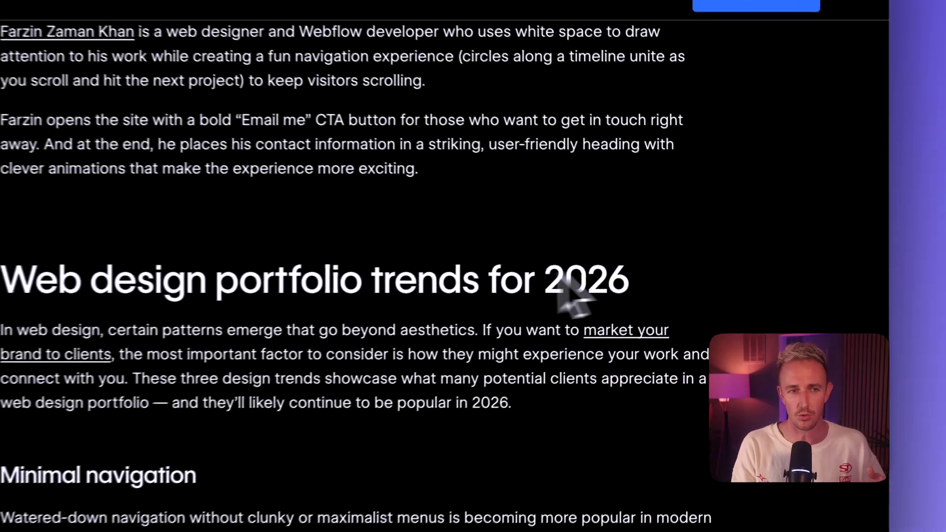
drag(562, 285, 615, 276)
click(616, 275)
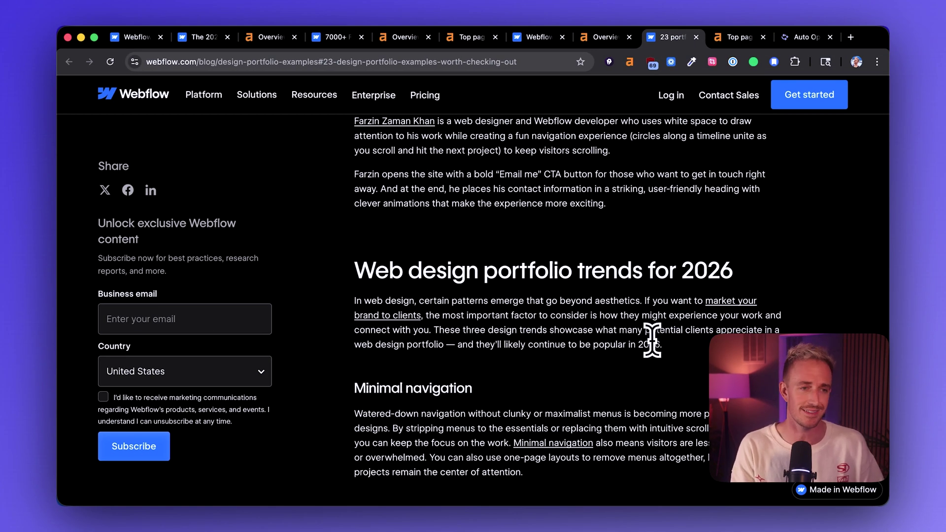
scroll(652, 340, down, 15)
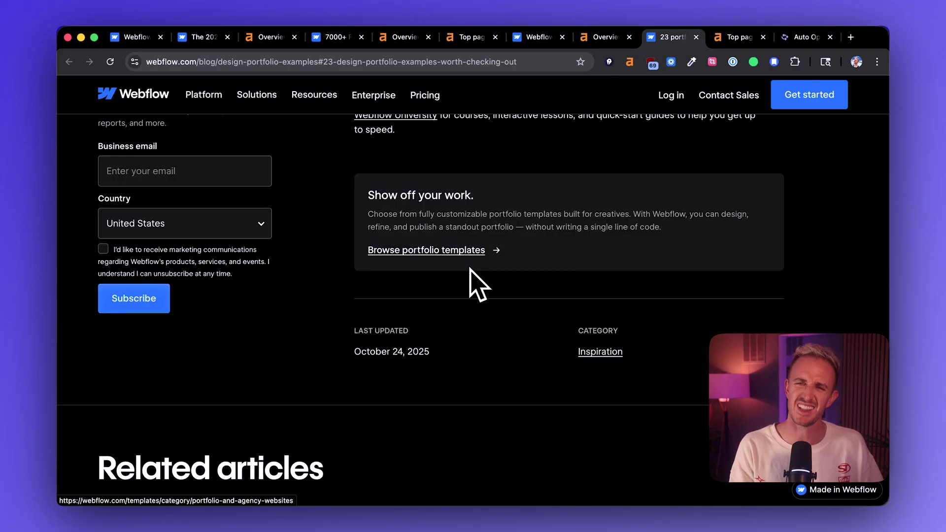
scroll(470, 269, up, 1)
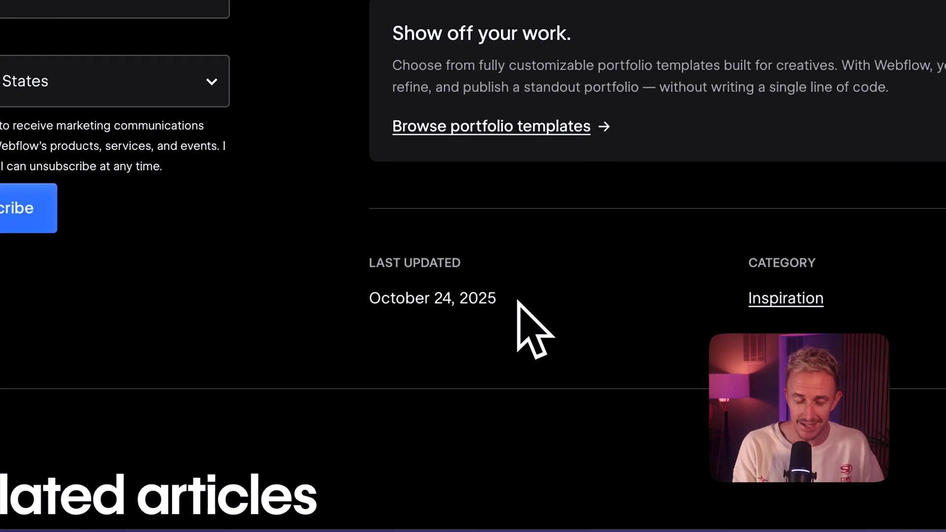
drag(517, 302, 368, 302)
click(540, 304)
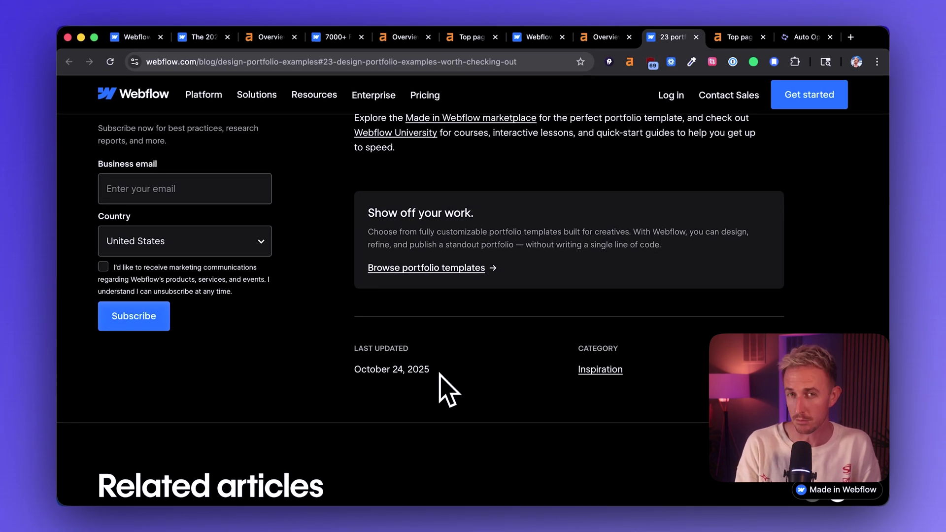
scroll(446, 390, up, 20)
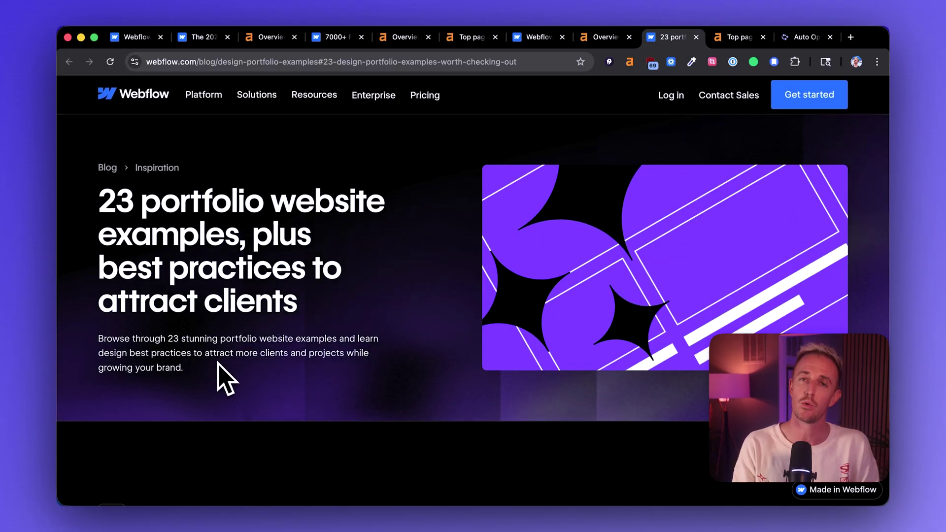
scroll(224, 379, down, 1)
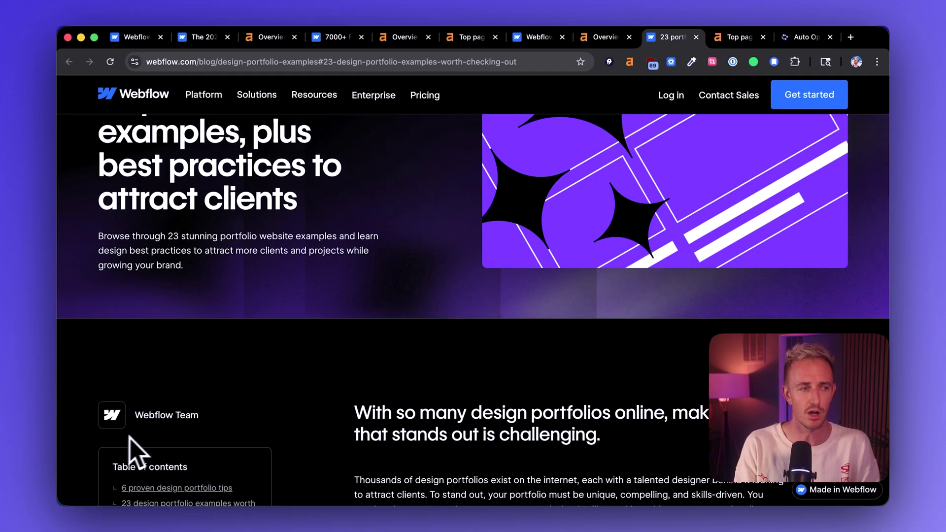
scroll(348, 433, down, 20)
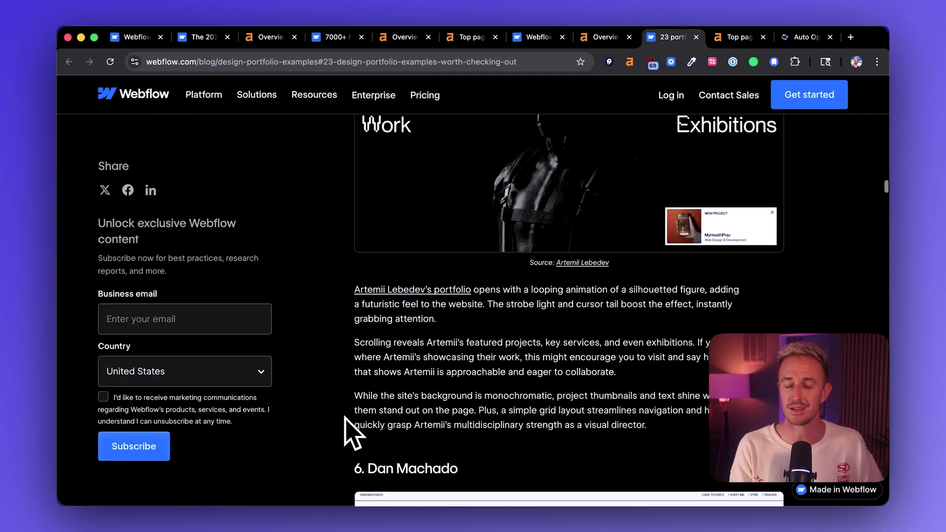
scroll(350, 433, down, 20)
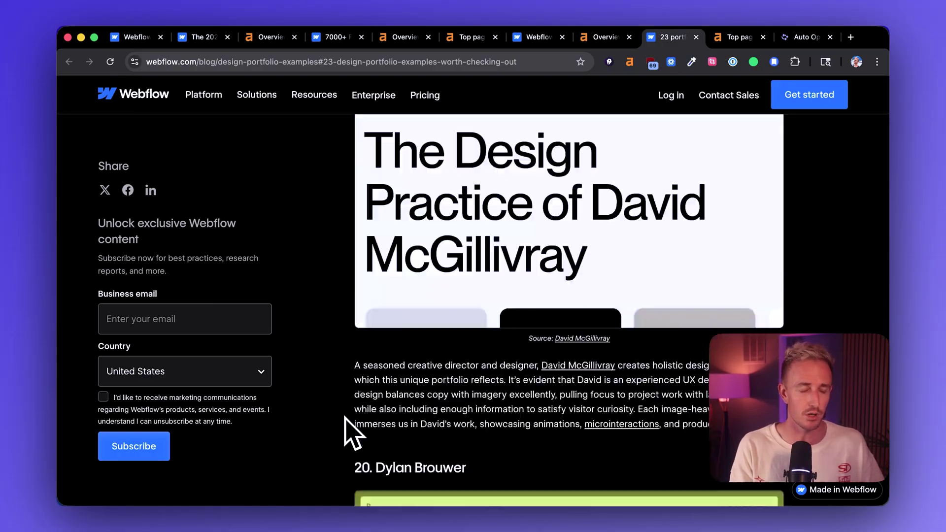
scroll(344, 418, up, 5)
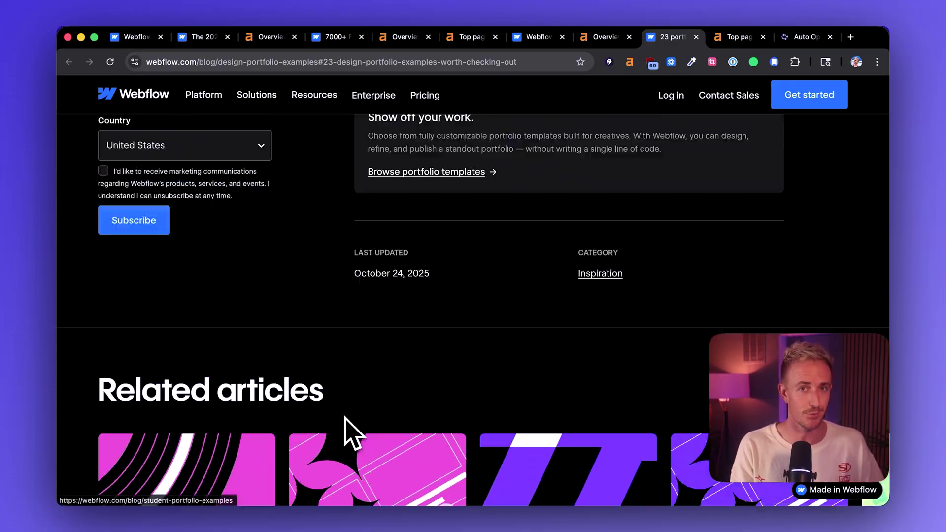
scroll(347, 431, down, 2)
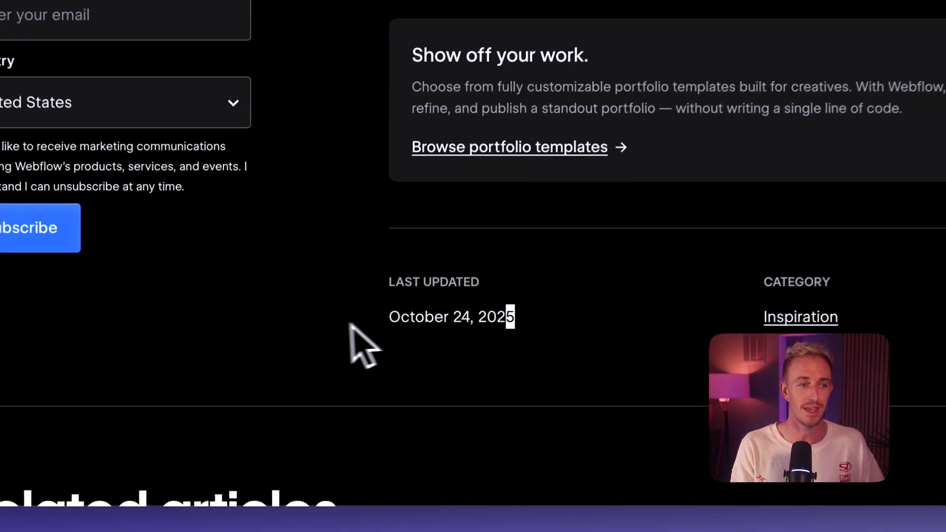
triple_click(486, 317)
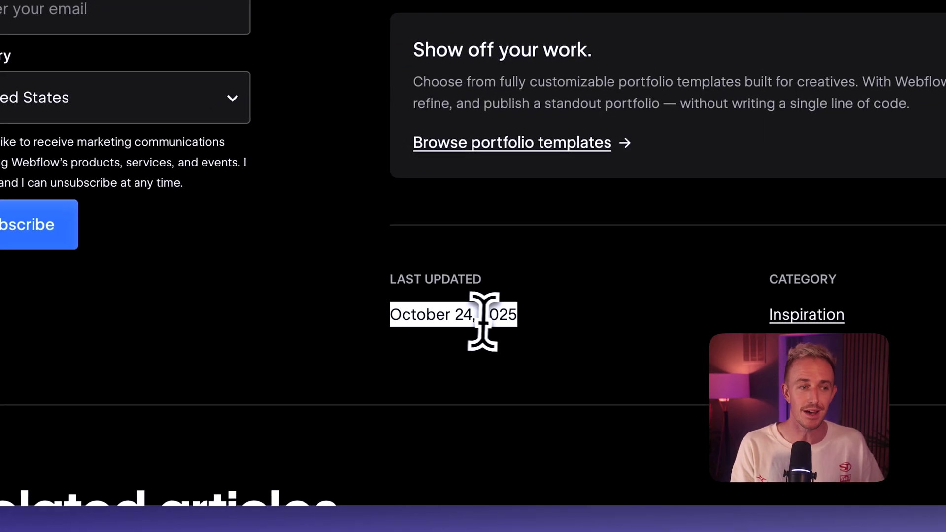
click(467, 320)
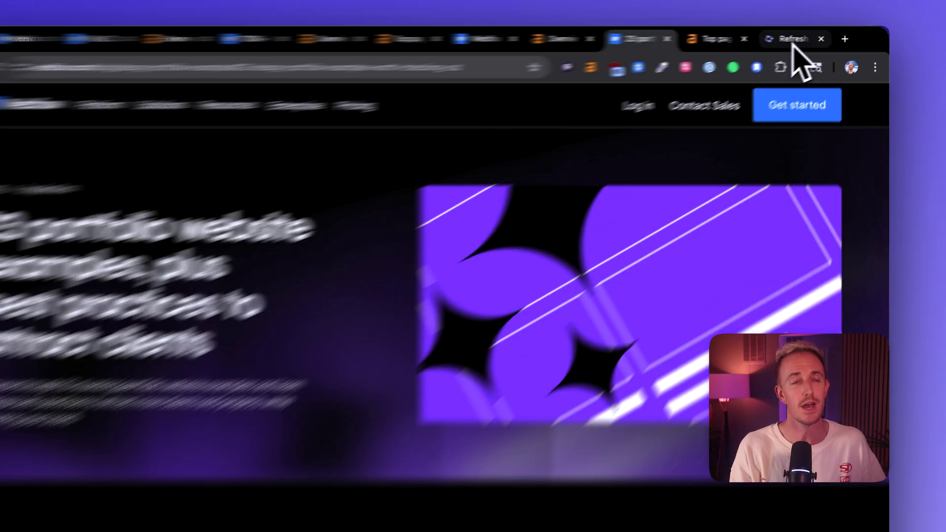
Step: Open the 23 portfolio article in Refresh's Auto Optimizer, showing SEO score 17 and 3,218 words
click(806, 38)
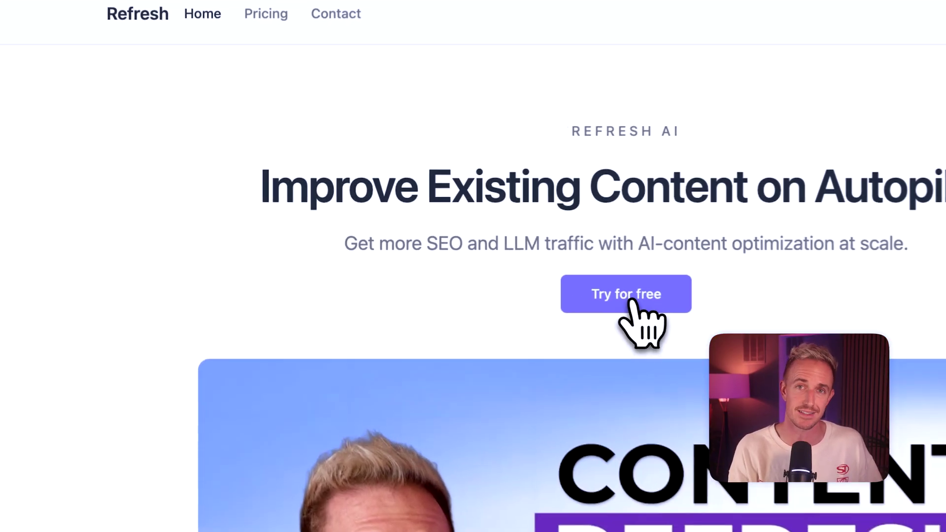
click(475, 262)
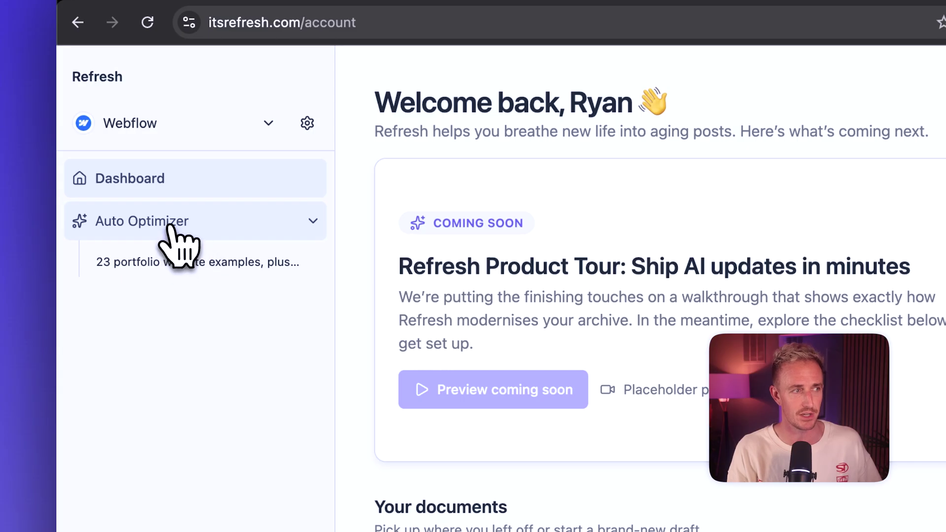
click(39, 157)
click(178, 224)
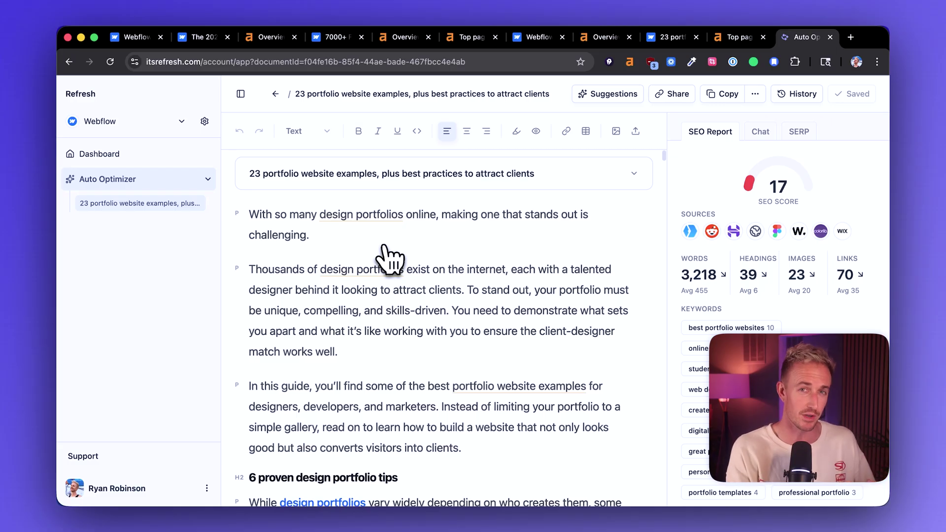
scroll(433, 247, down, 15)
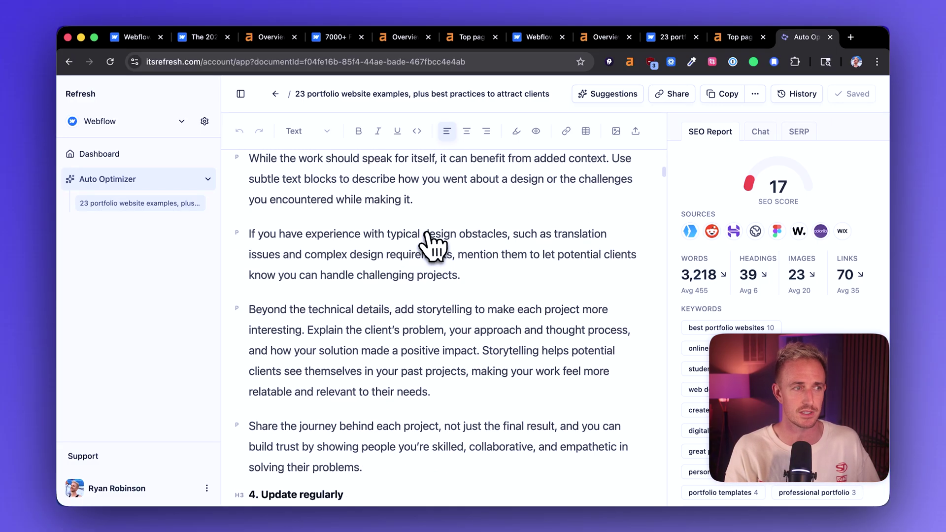
scroll(431, 242, down, 20)
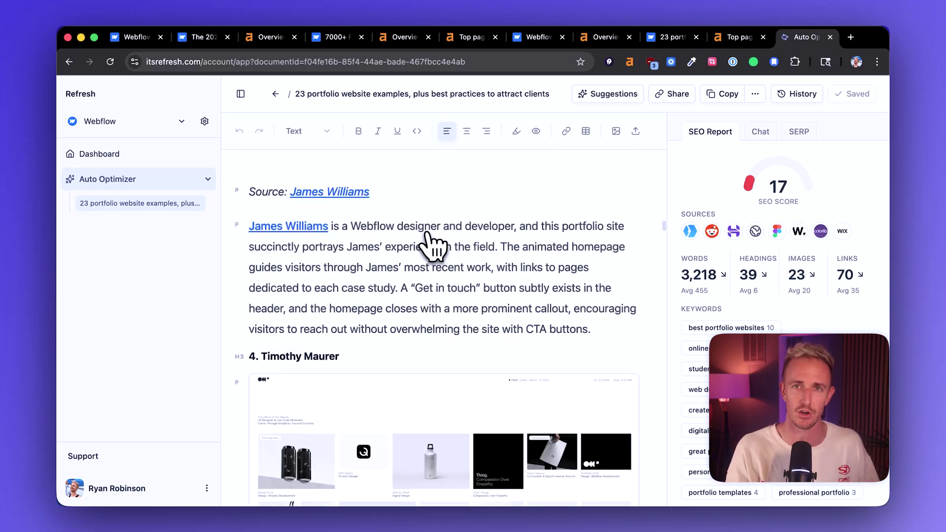
scroll(433, 242, up, 20)
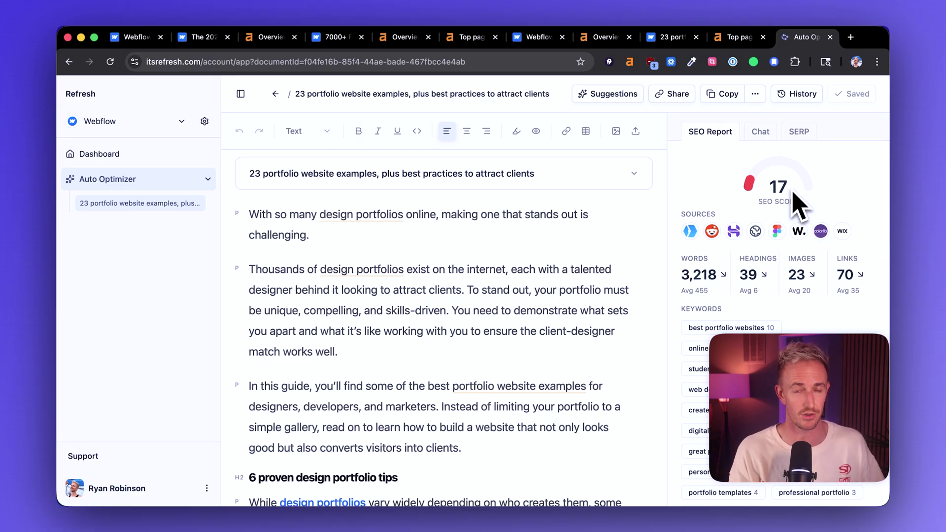
Step: Add the portfolio-category expansion and the new title/meta description suggestions to the plan
click(618, 95)
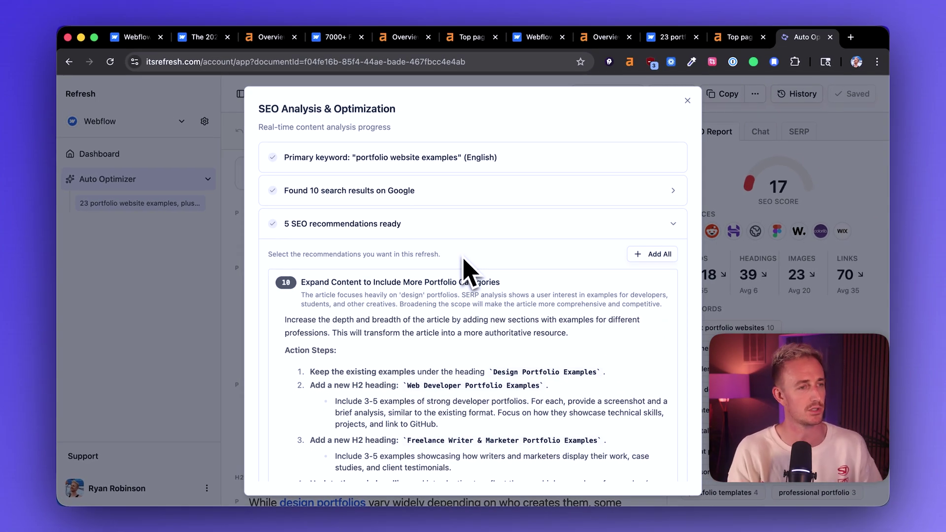
scroll(534, 320, down, 4)
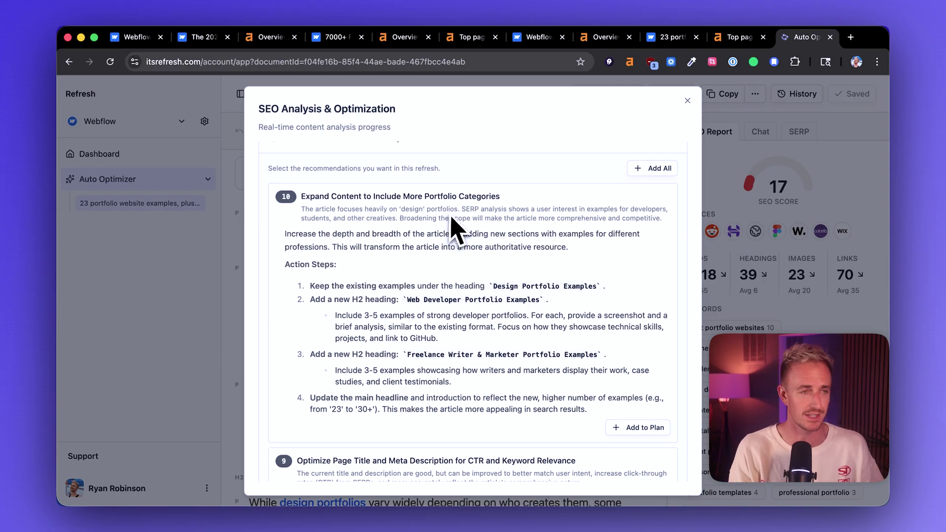
scroll(451, 226, down, 3)
click(638, 371)
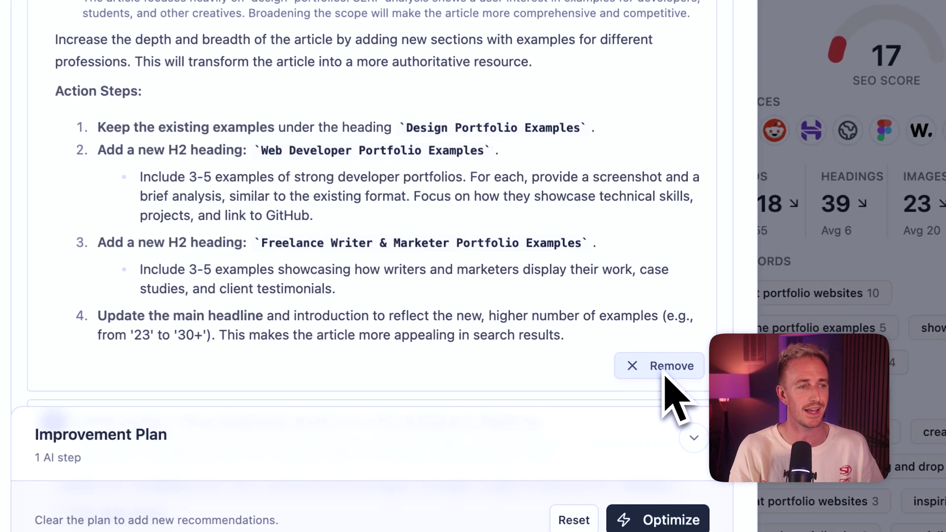
scroll(474, 280, down, 5)
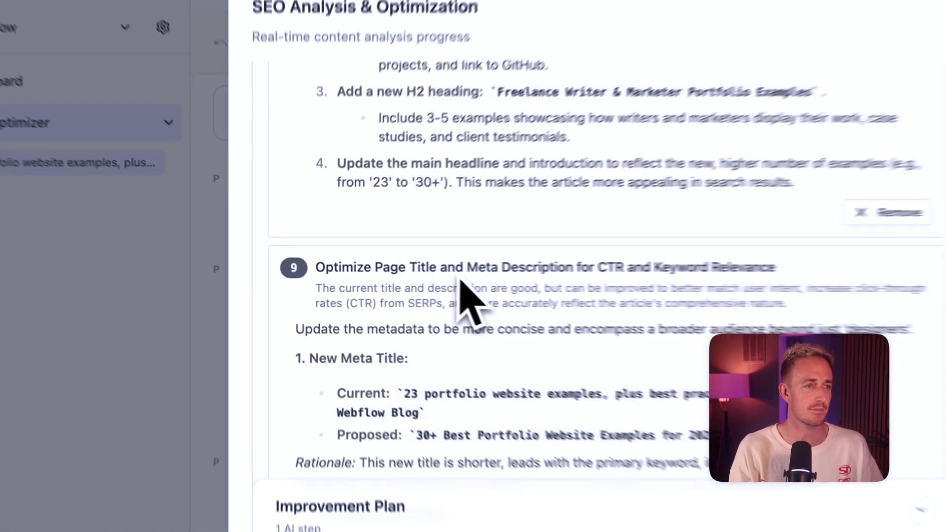
scroll(493, 283, down, 8)
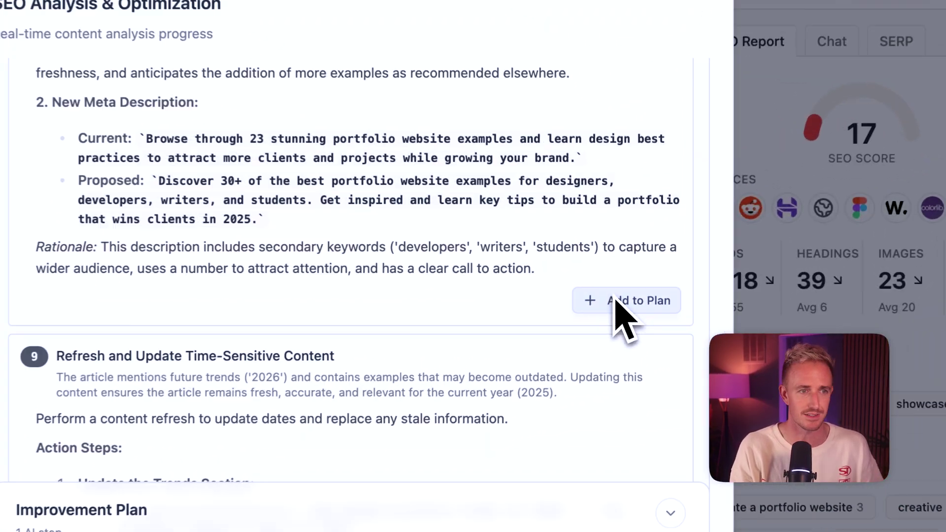
click(633, 287)
Step: Add the Key Takeaways section and FAQ section recommendations to the plan
scroll(429, 244, down, 5)
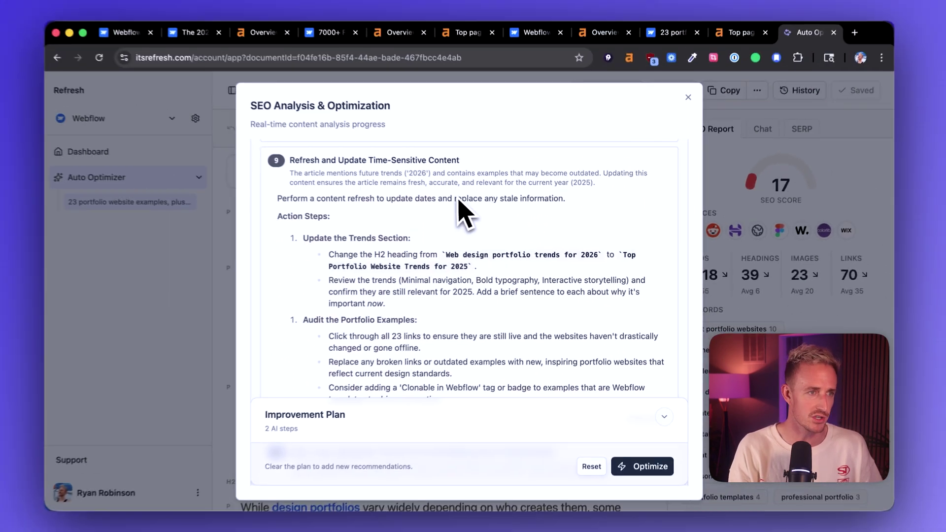
scroll(468, 207, down, 3)
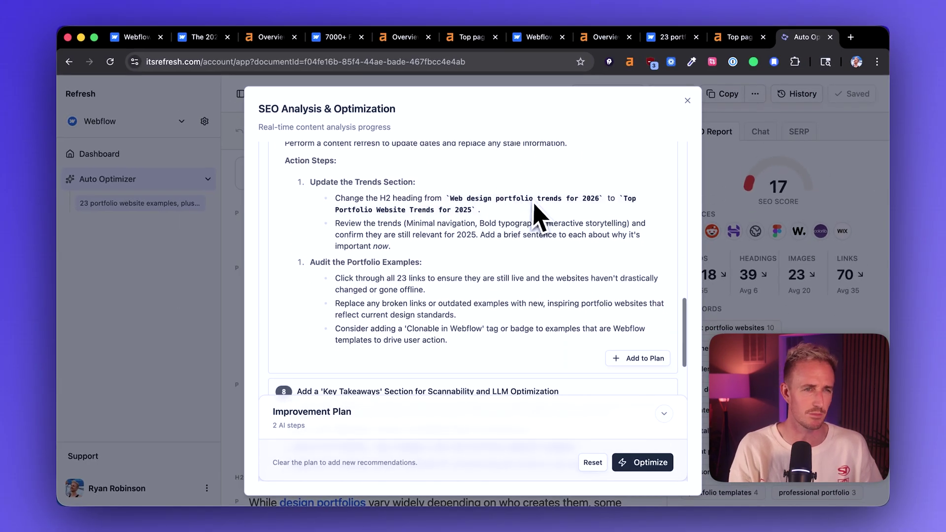
scroll(539, 218, down, 3)
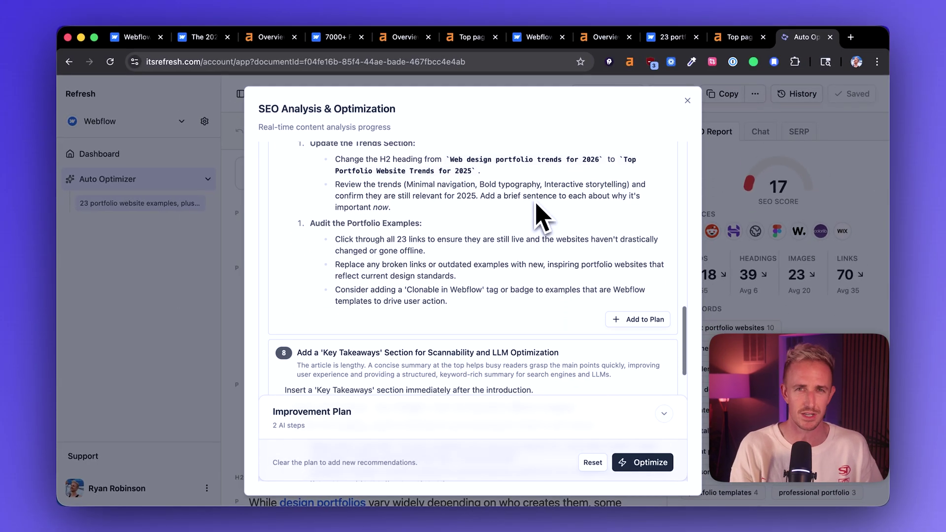
scroll(542, 218, up, 3)
scroll(540, 218, down, 5)
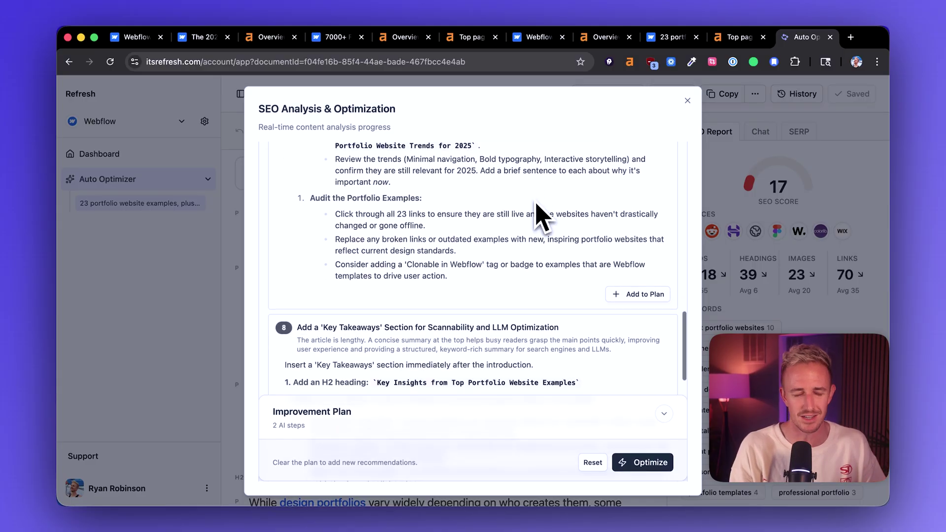
scroll(540, 218, down, 1)
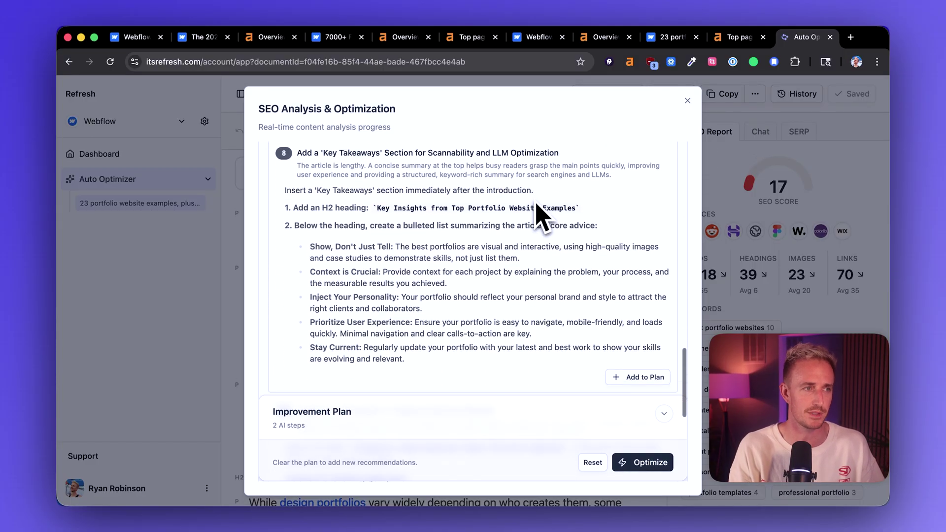
scroll(540, 218, up, 1)
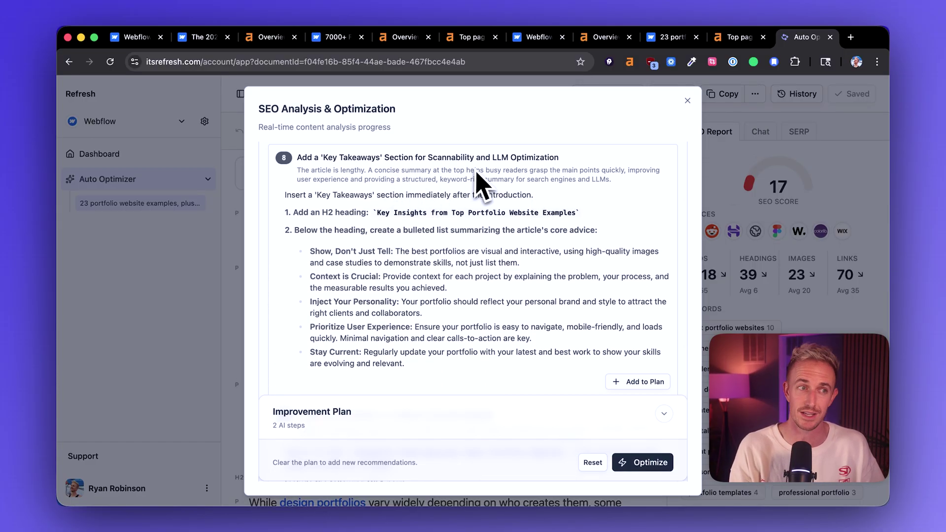
scroll(503, 195, down, 1)
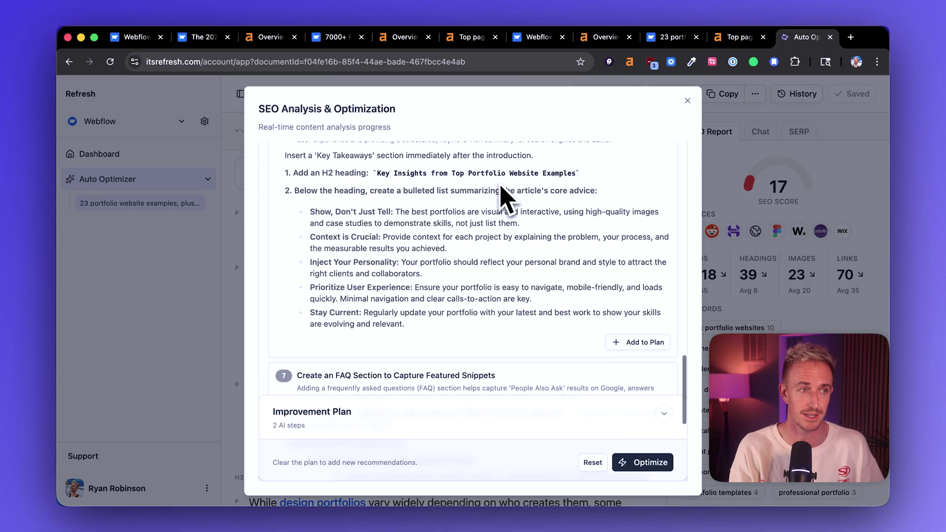
click(646, 344)
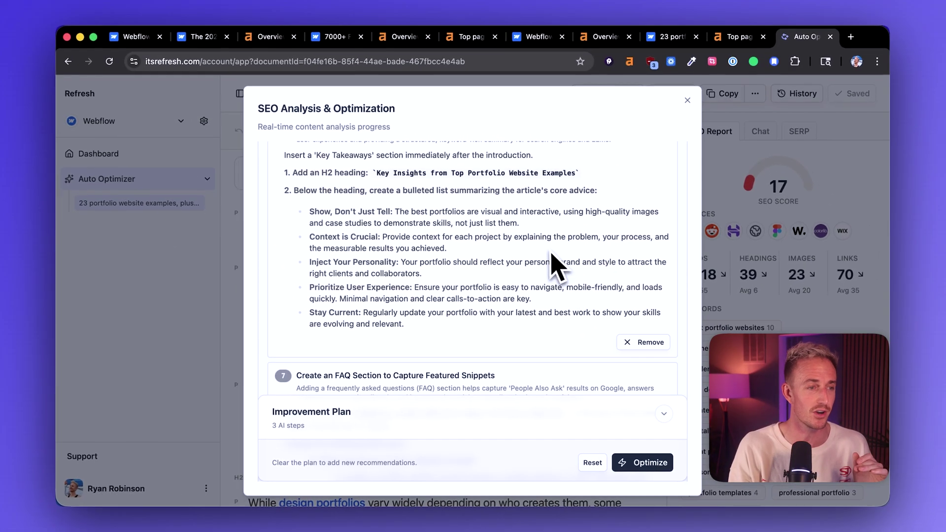
scroll(512, 268, down, 5)
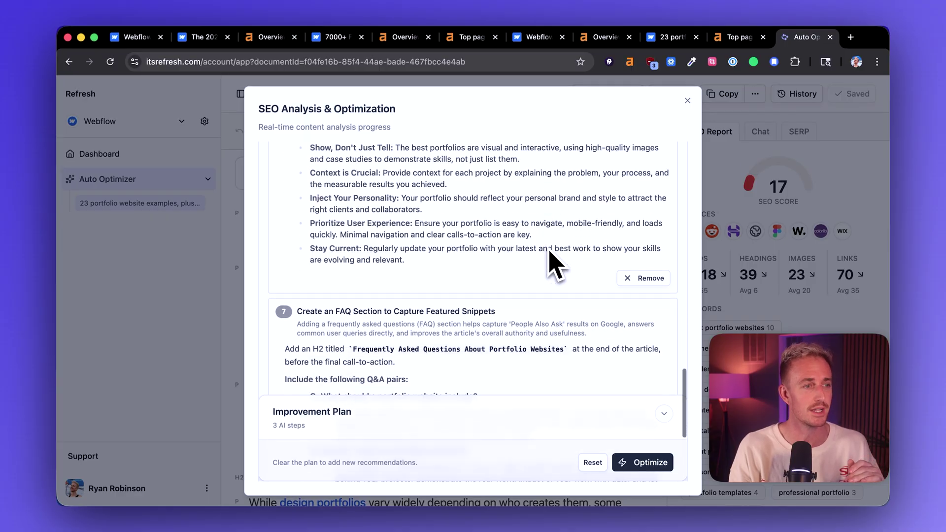
scroll(551, 254, down, 2)
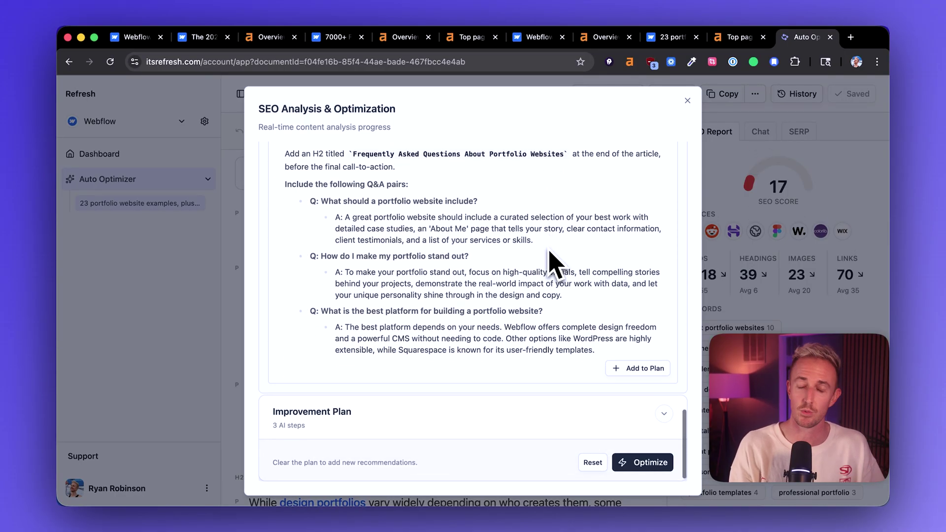
scroll(556, 264, down, 1)
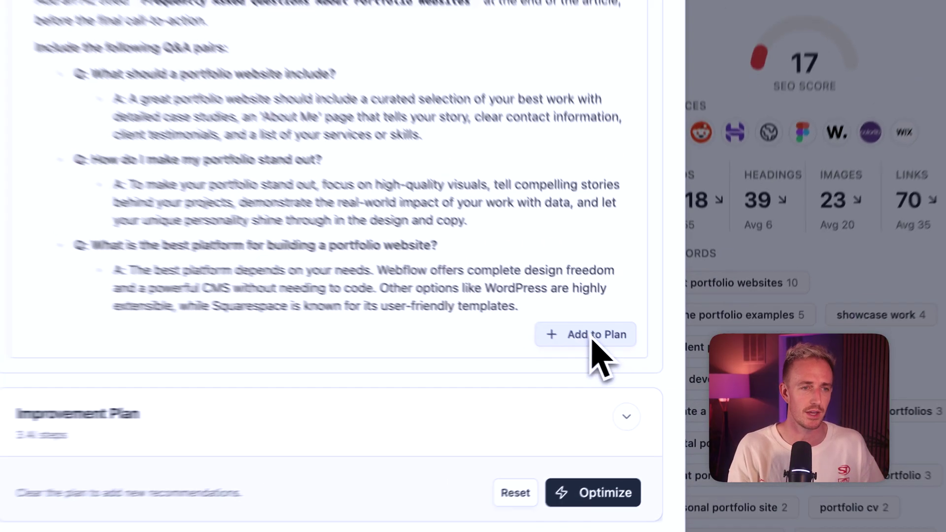
click(633, 361)
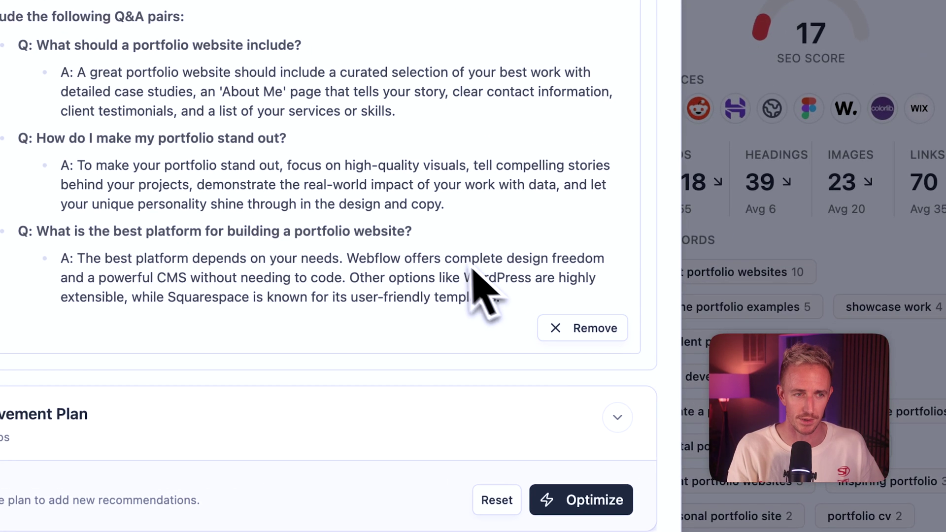
scroll(566, 318, up, 1)
scroll(452, 259, up, 3)
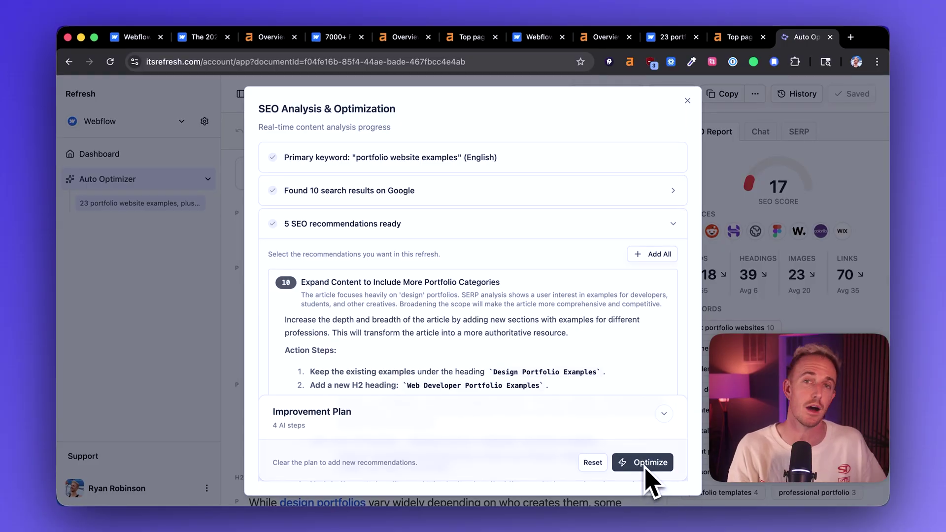
Step: Apply the four planned optimizations, bringing a 2025 headline and an SEO score of 40
click(647, 465)
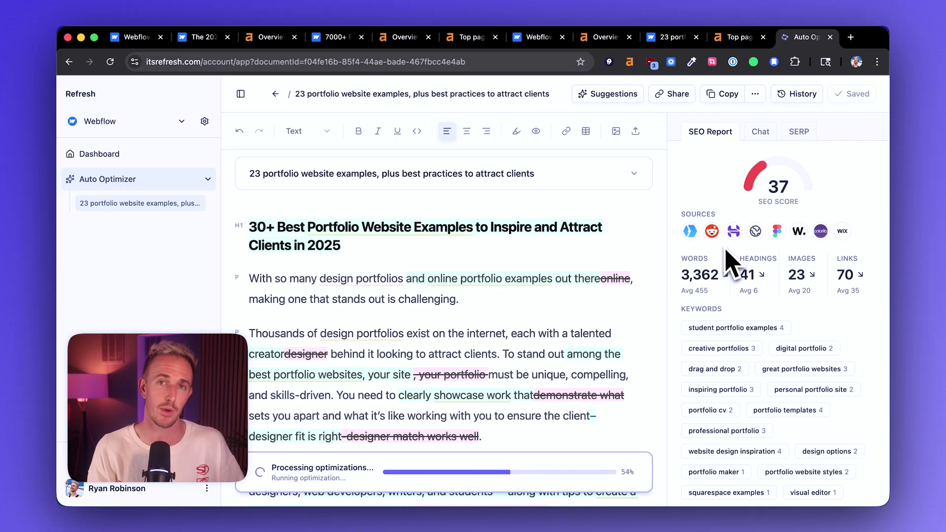
mouse_move(848, 244)
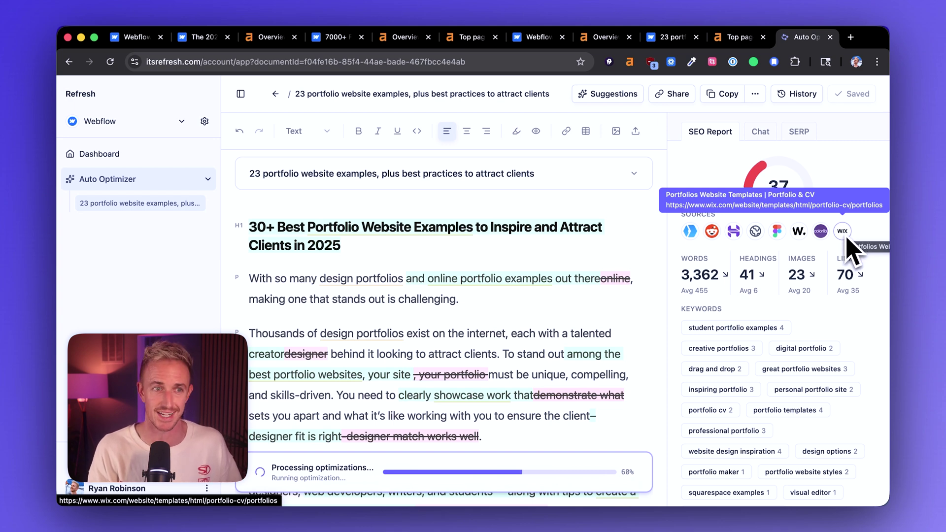
mouse_move(782, 246)
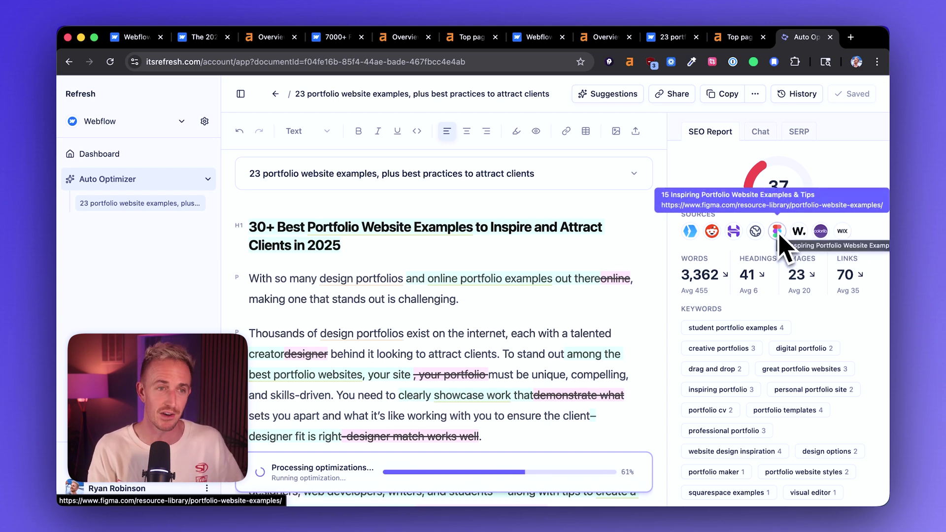
mouse_move(735, 236)
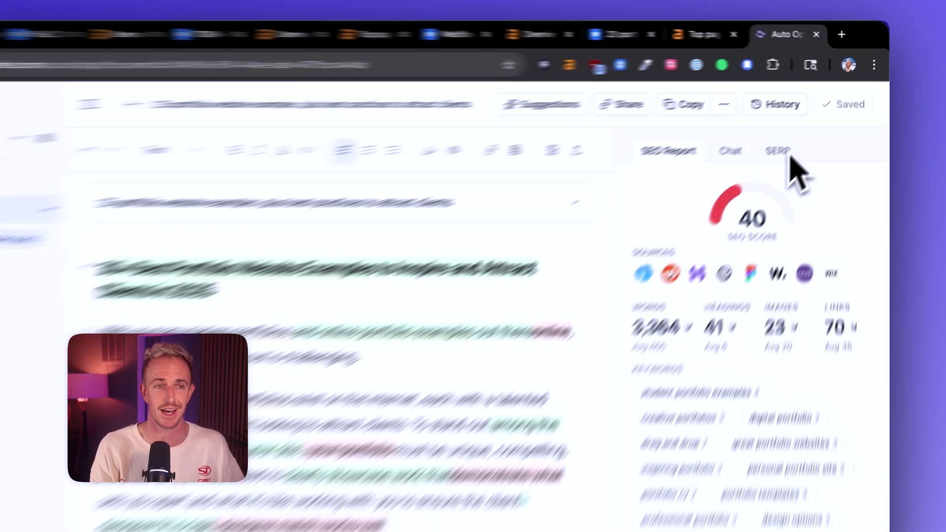
click(798, 132)
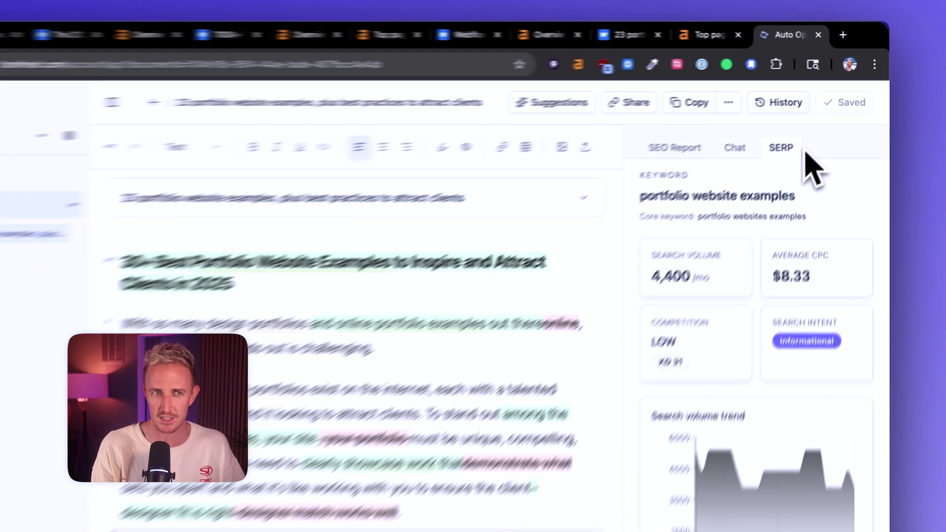
scroll(701, 256, down, 1)
scroll(702, 256, up, 1)
scroll(786, 172, down, 1)
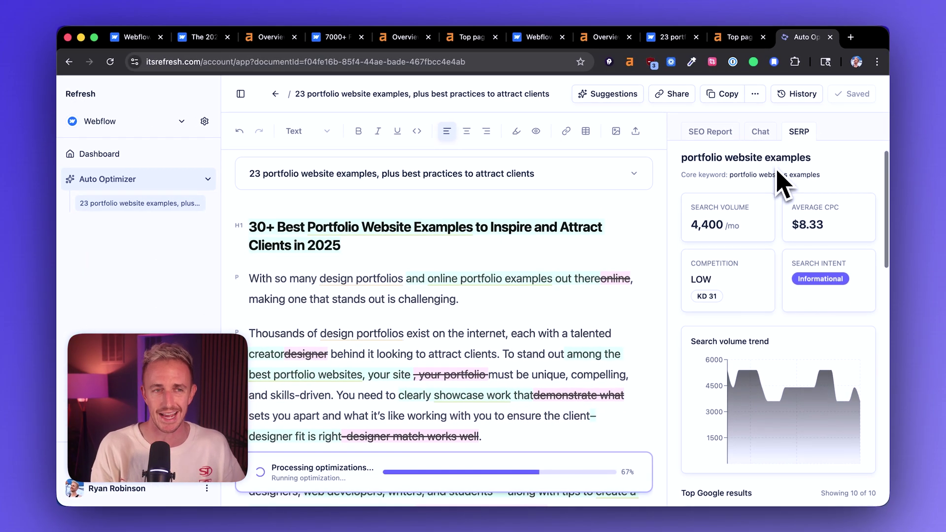
scroll(785, 172, up, 1)
mouse_move(819, 249)
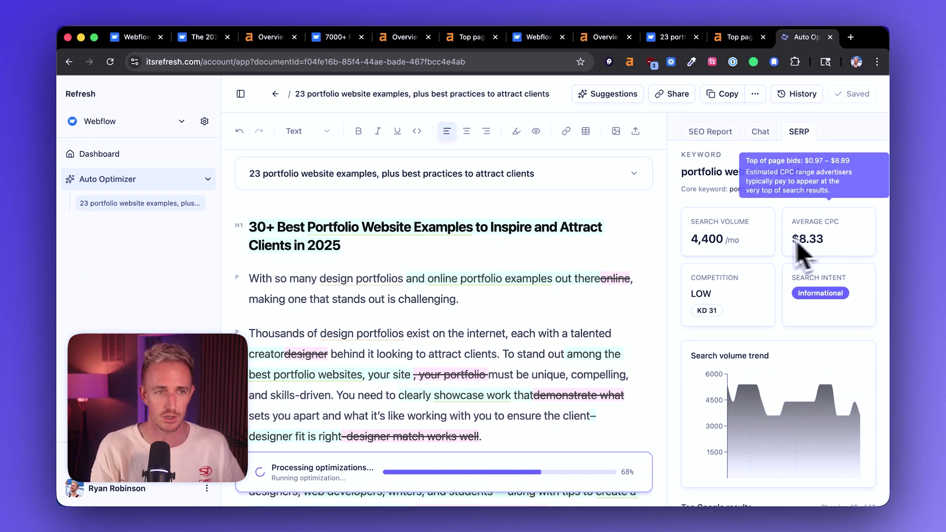
scroll(718, 251, down, 3)
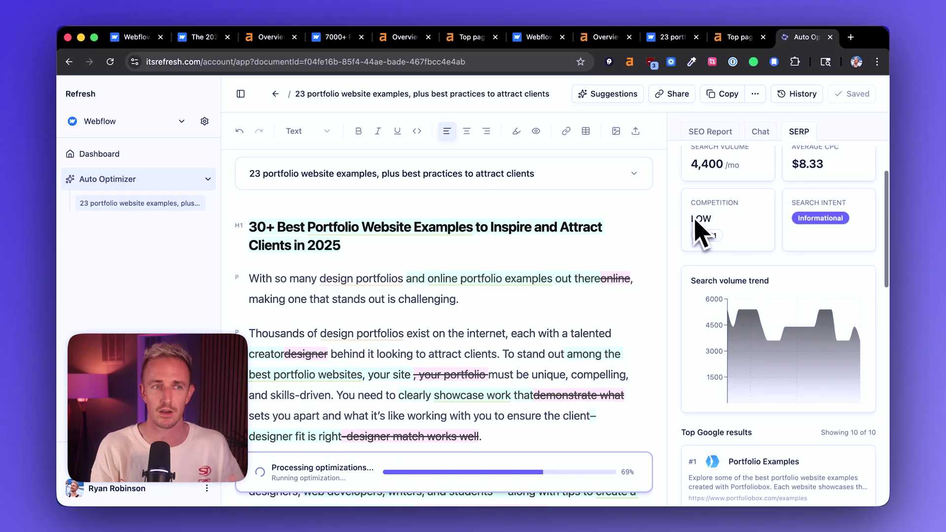
scroll(719, 243, down, 2)
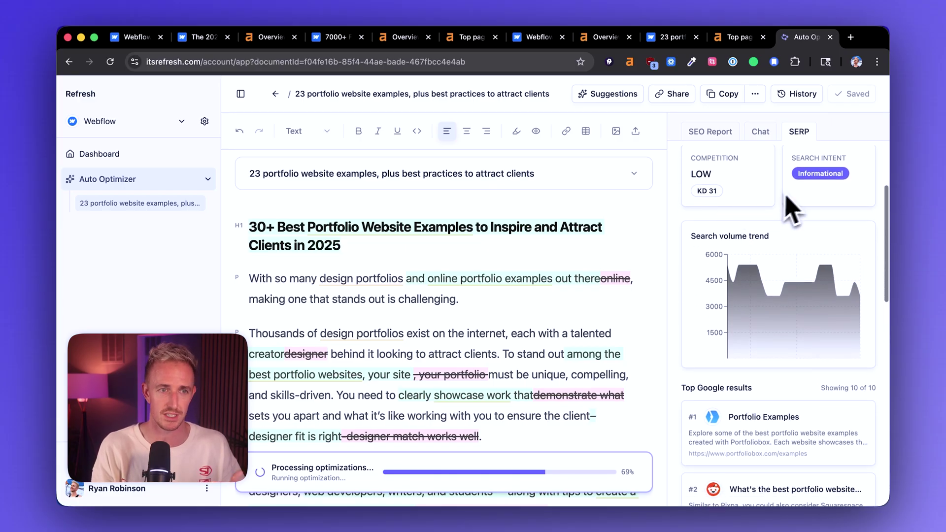
scroll(763, 231, down, 1)
mouse_move(767, 270)
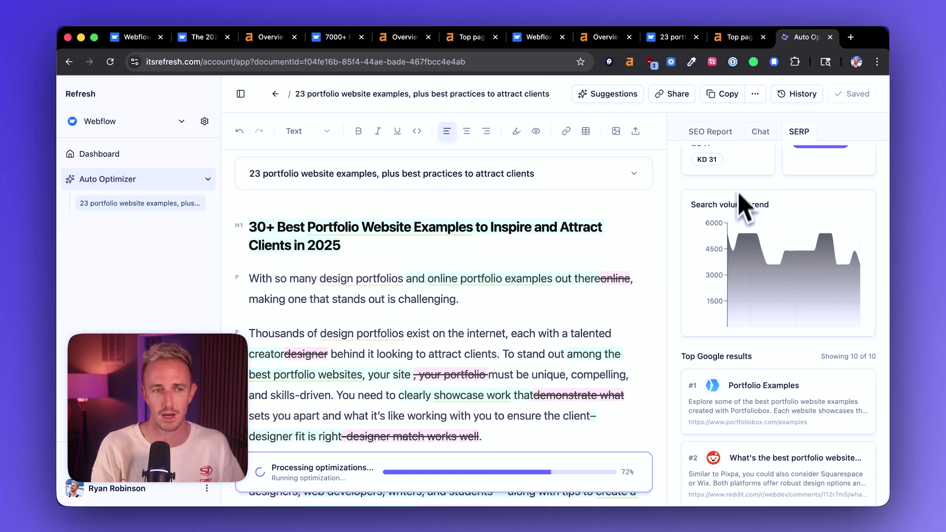
scroll(744, 207, down, 7)
scroll(739, 276, down, 5)
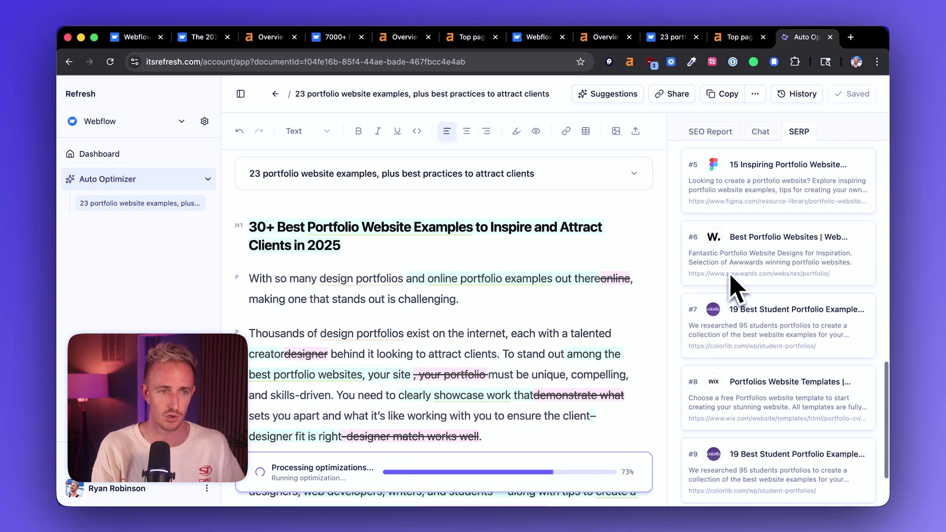
scroll(732, 285, up, 15)
click(721, 136)
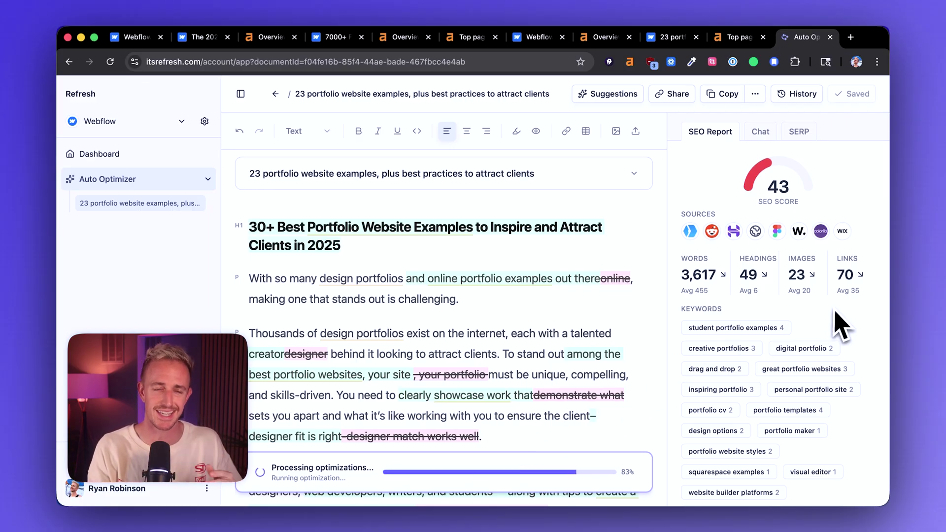
Step: Scroll through the SEO Report keywords while the run finishes at score 80 with 23 pending changes
scroll(840, 323, down, 5)
scroll(839, 322, down, 3)
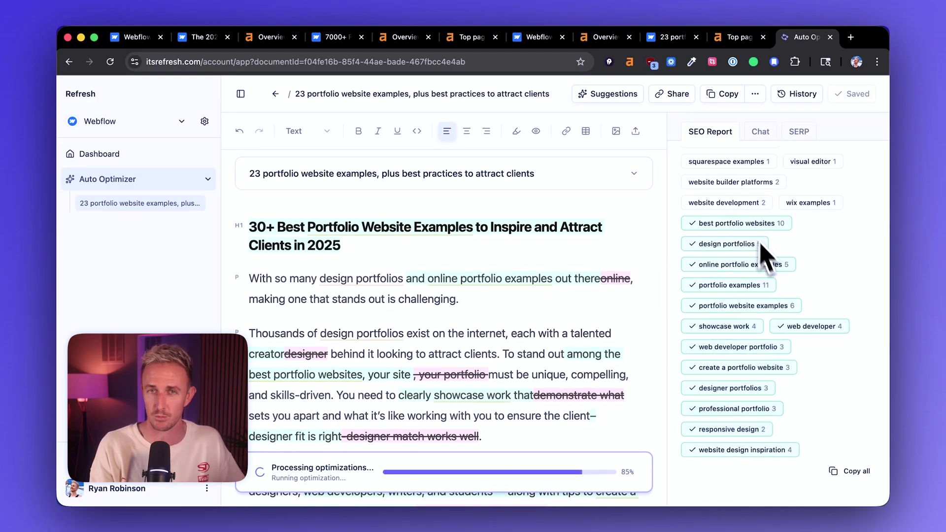
scroll(843, 289, up, 5)
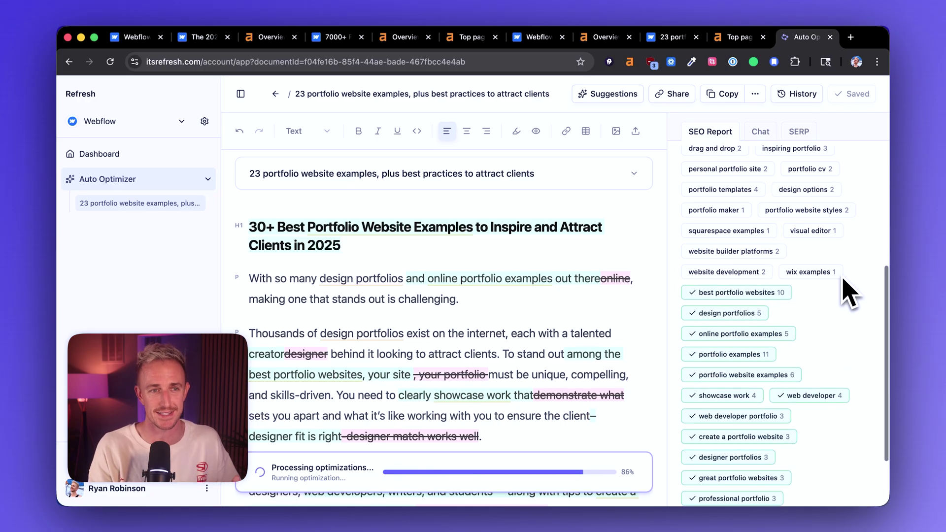
scroll(832, 234, down, 1)
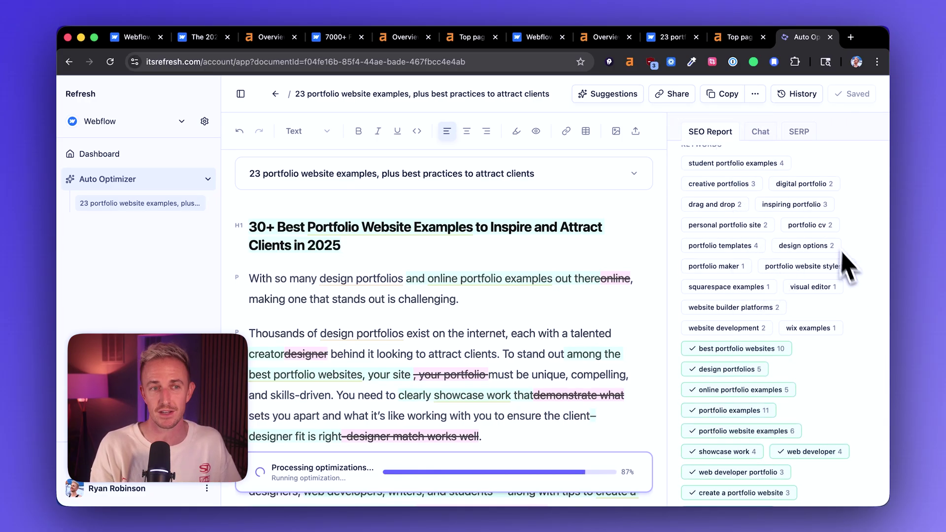
scroll(856, 330, up, 5)
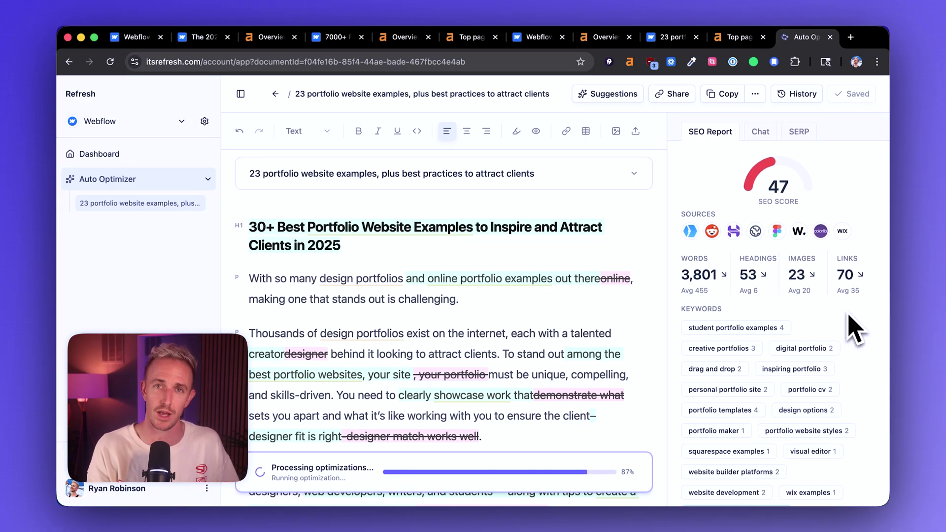
scroll(856, 330, down, 6)
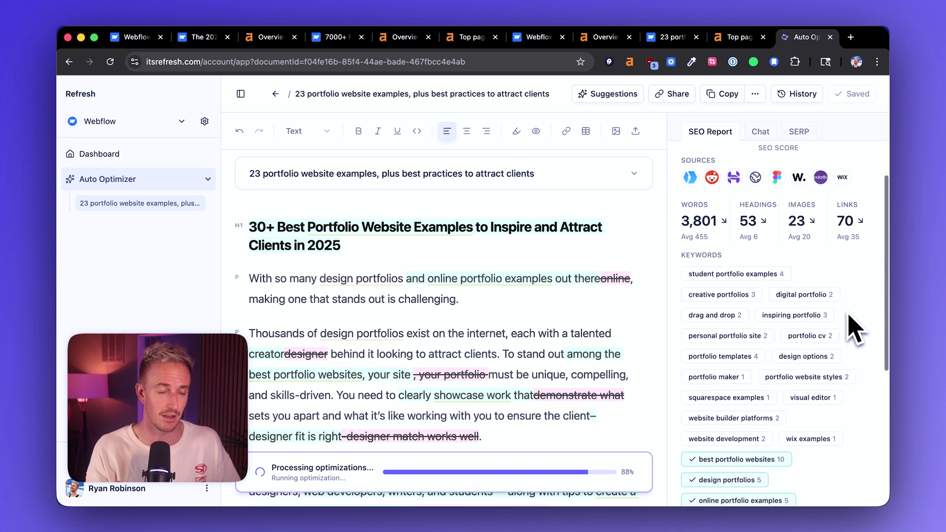
scroll(852, 323, up, 3)
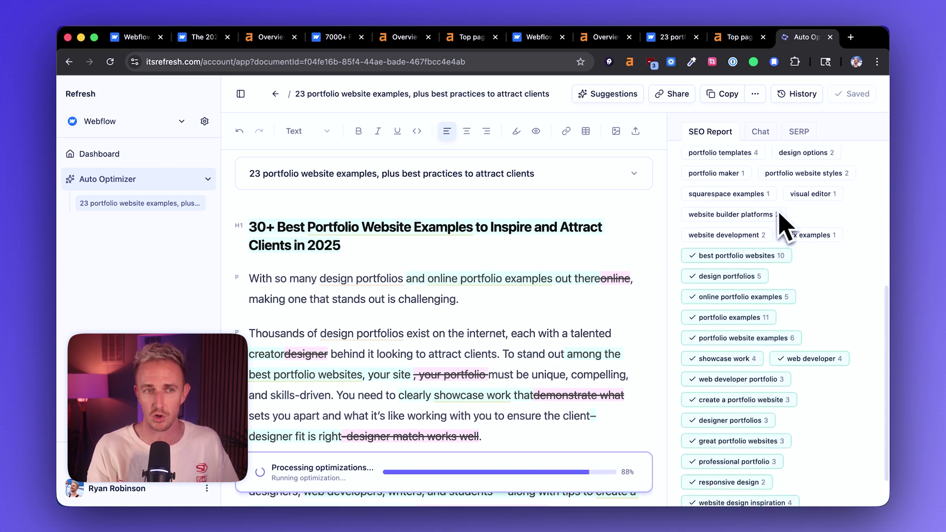
scroll(847, 308, up, 2)
scroll(845, 298, up, 3)
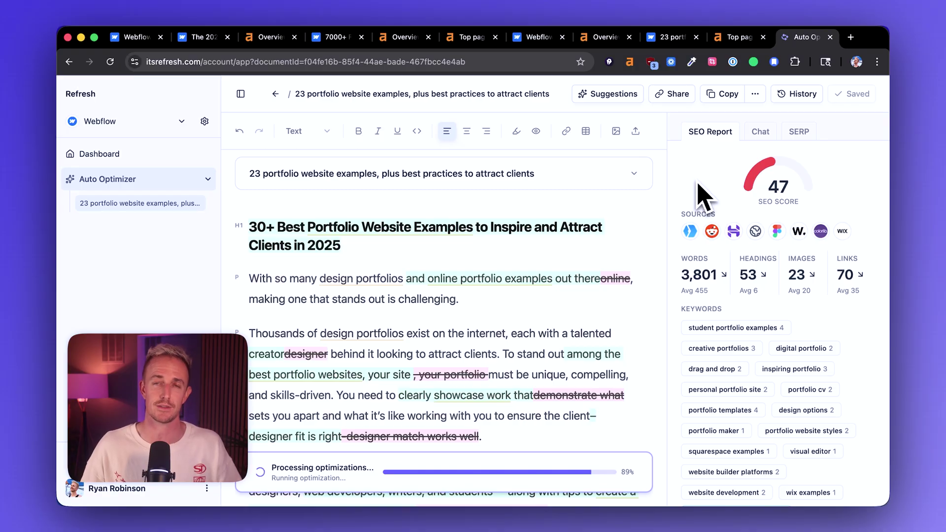
scroll(665, 415, down, 15)
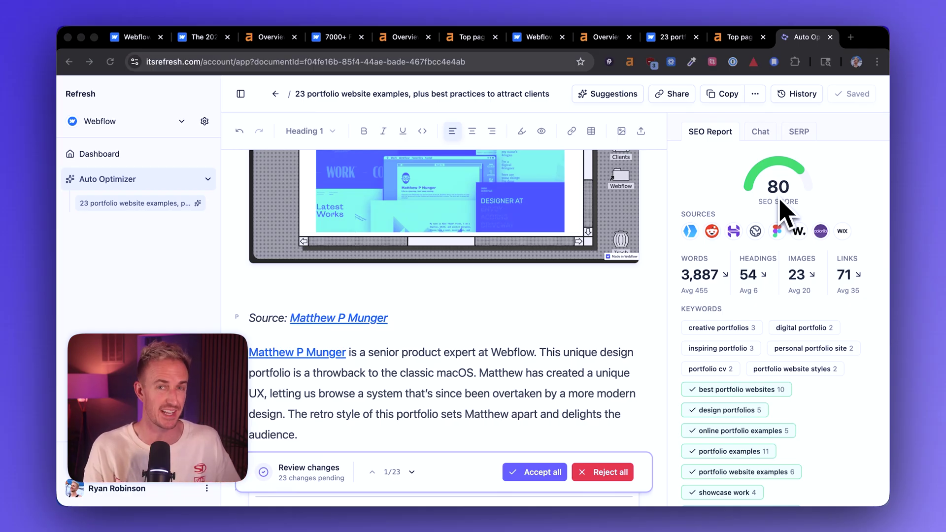
Step: Look over the SEO Report keywords and the article, then accept all 23 staged changes
scroll(770, 296, down, 2)
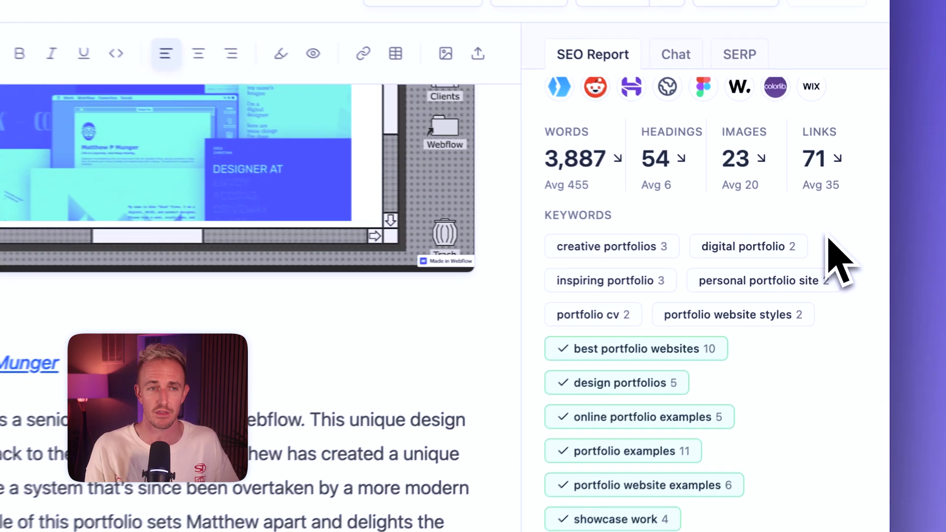
mouse_move(686, 241)
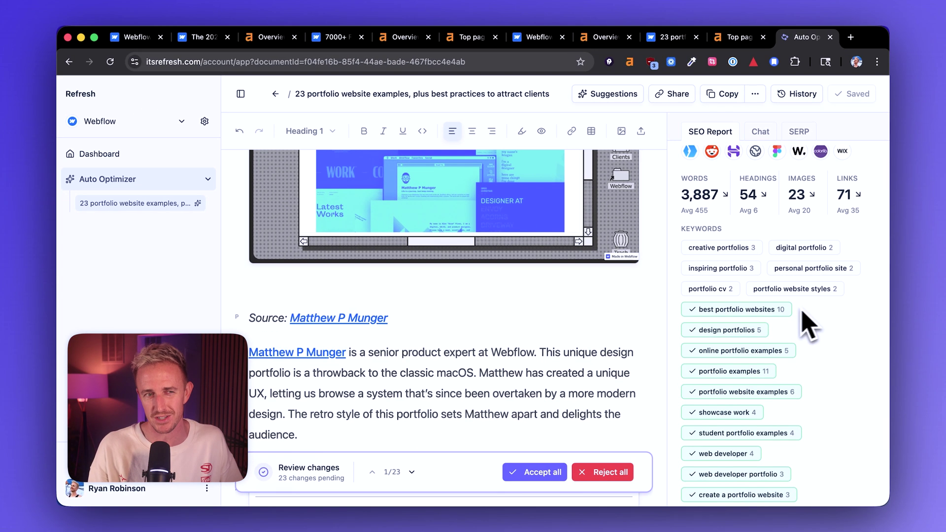
scroll(801, 260, up, 2)
scroll(835, 301, up, 2)
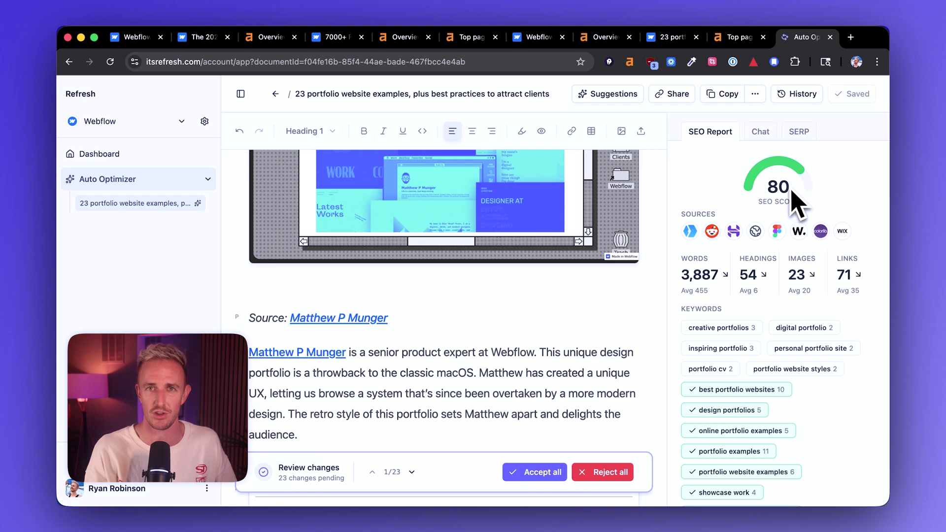
scroll(532, 317, down, 3)
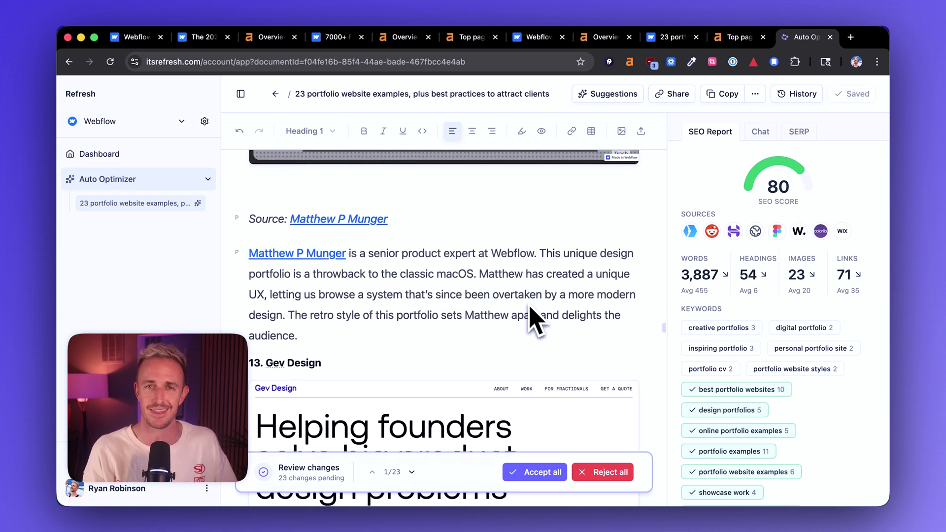
scroll(534, 319, down, 4)
scroll(532, 363, down, 6)
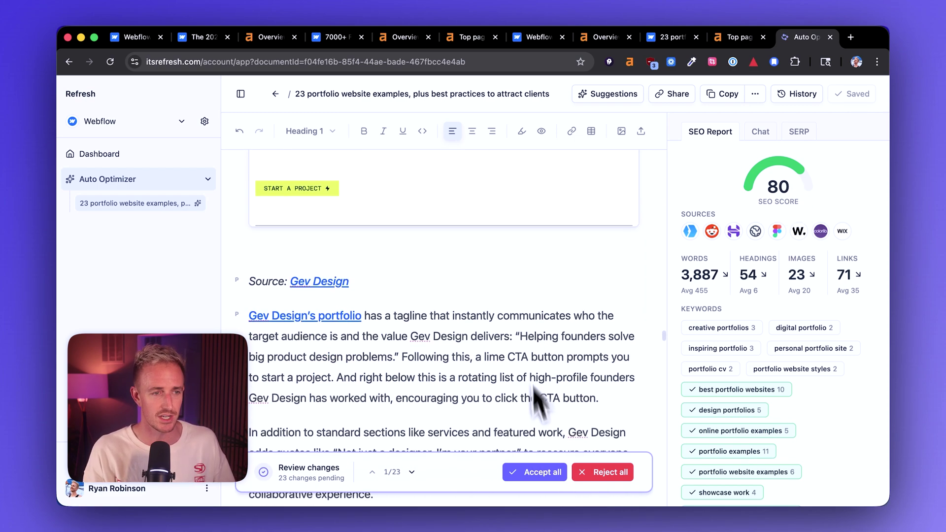
click(547, 474)
Step: Scroll the applied edits down to the new 'Frequently Asked Questions About Portfolio Websites' section, then bring up sharing options
scroll(561, 351, down, 10)
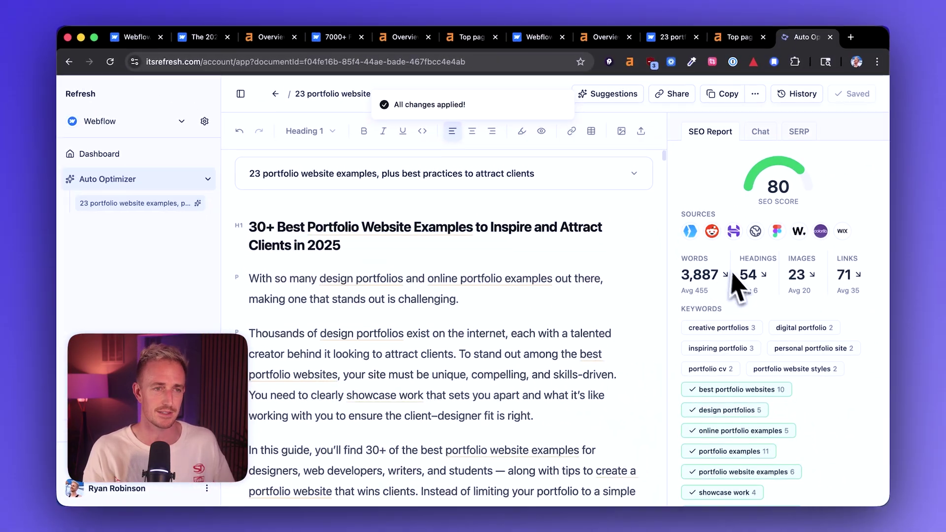
scroll(505, 115, down, 5)
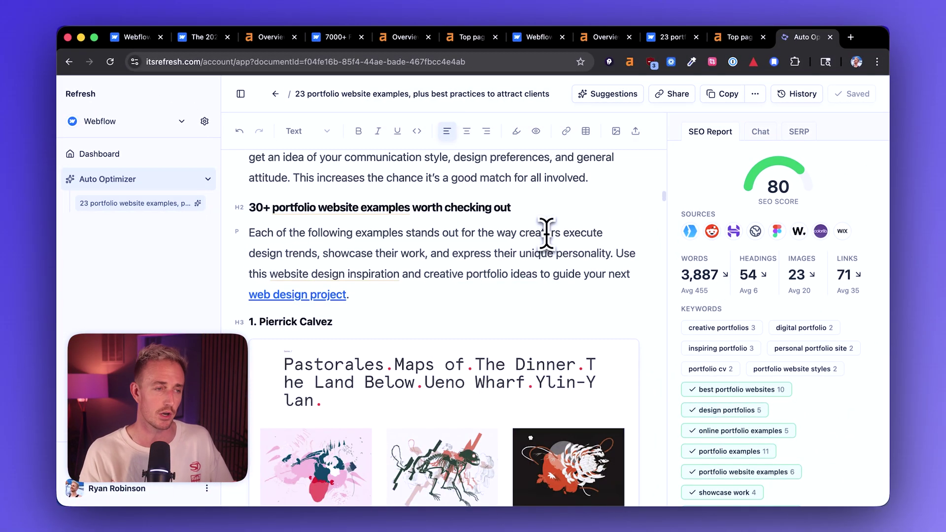
click(545, 233)
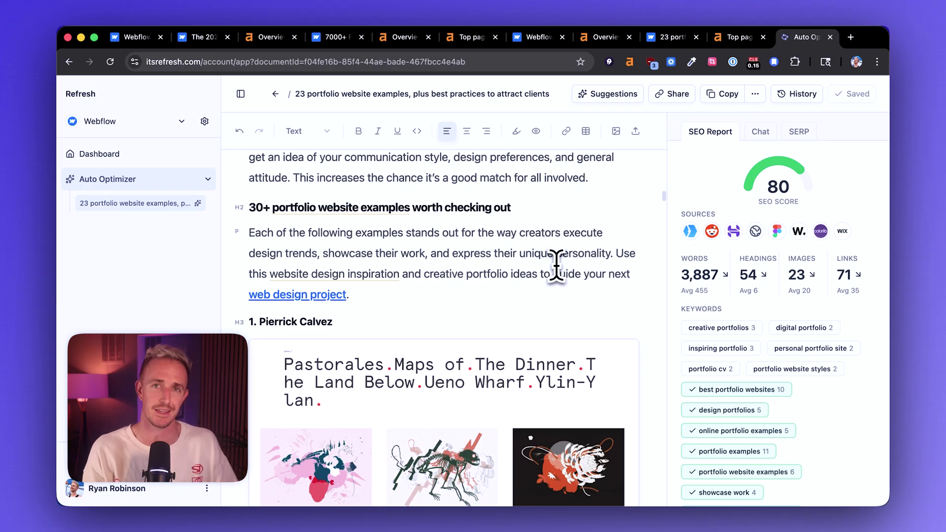
scroll(556, 266, down, 1)
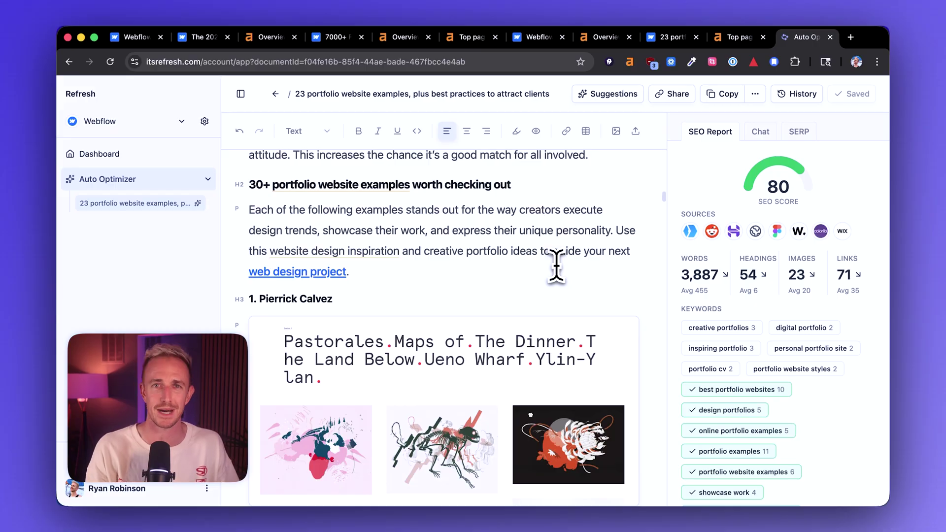
scroll(556, 266, down, 20)
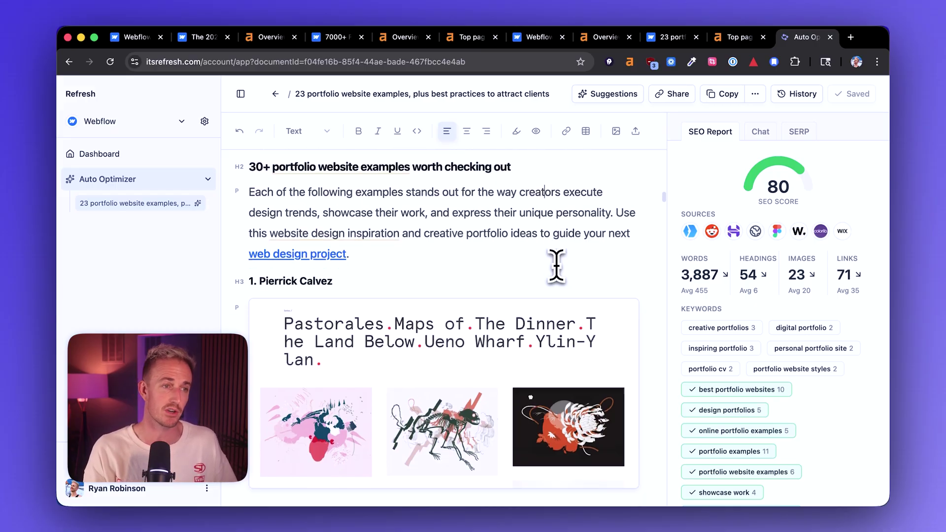
scroll(561, 278, down, 20)
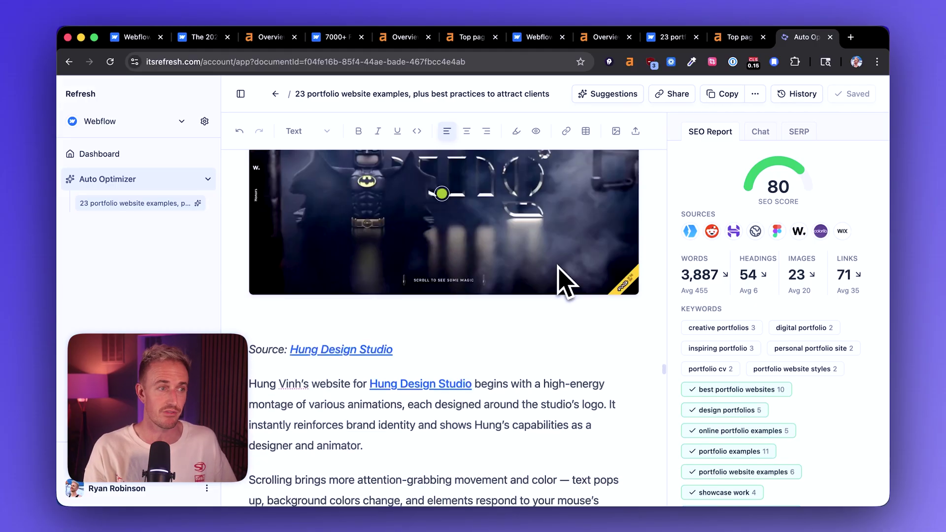
scroll(561, 279, down, 20)
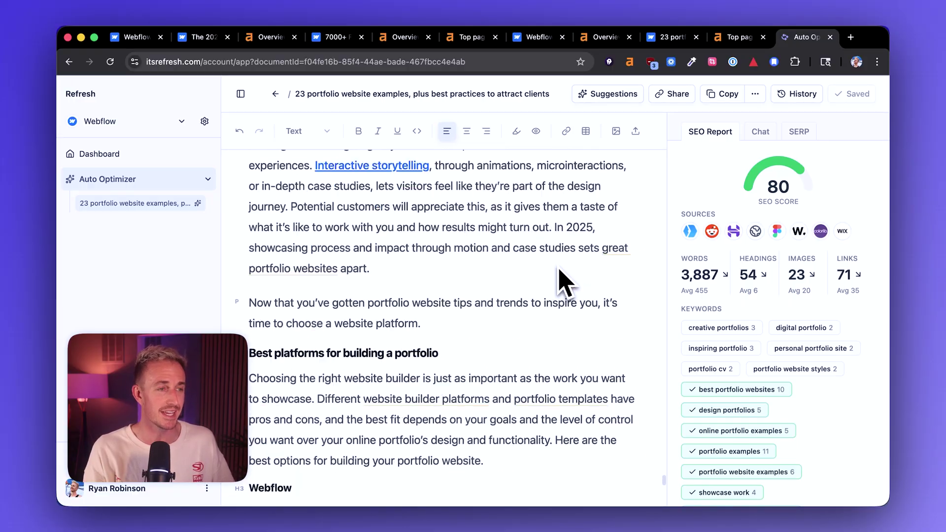
scroll(562, 279, down, 12)
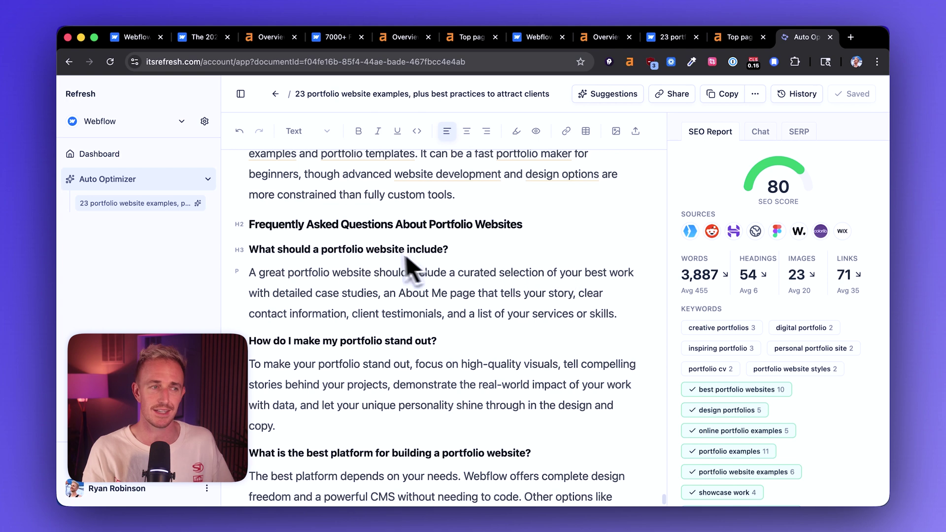
scroll(384, 247, down, 4)
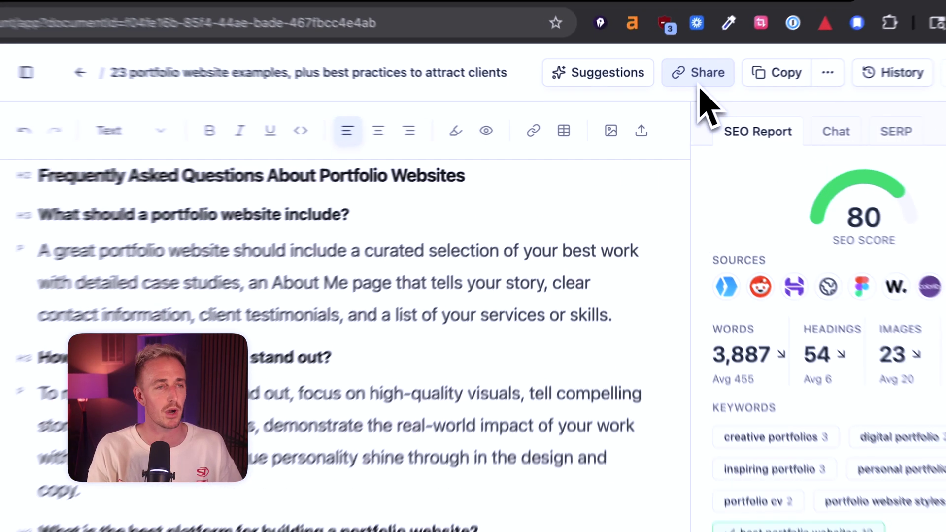
click(672, 97)
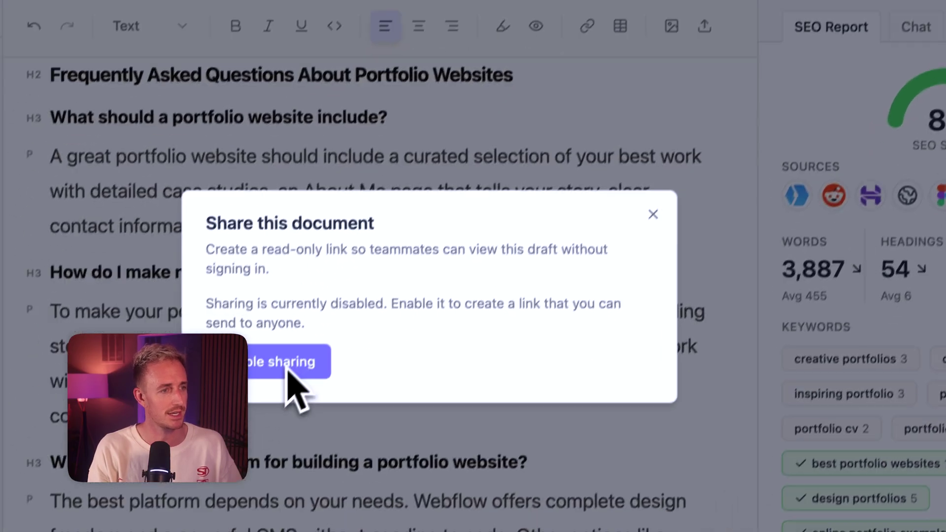
Step: Enable read-only link sharing and copy the document's share link
click(289, 372)
click(609, 310)
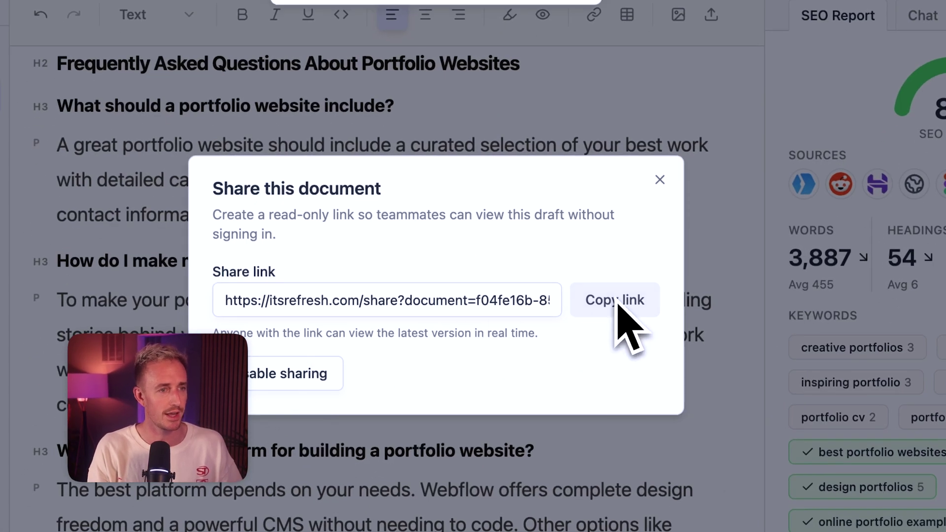